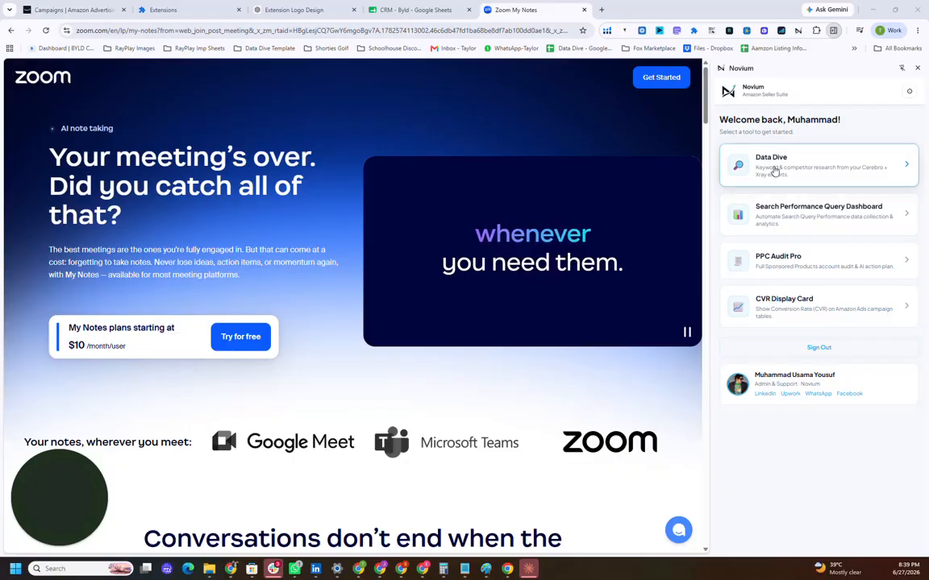
Step: Open Data Dive and load the Cerebro exports US_AMAZON_cerebro_B018IIOJWK_2026-06-20 and US_AMAZON_cerebro_B0758BKVL5_2026-06-20
left_click(780, 173)
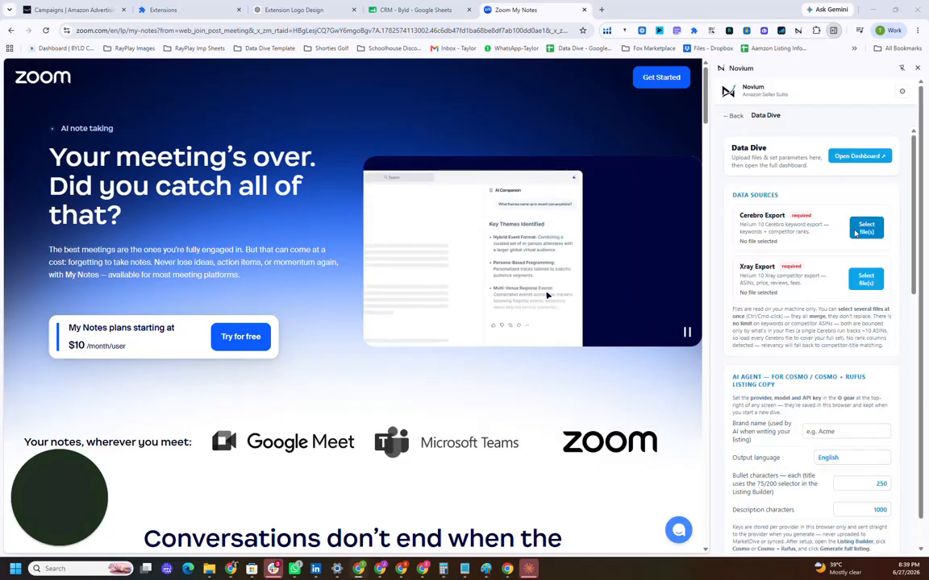
left_click(861, 229)
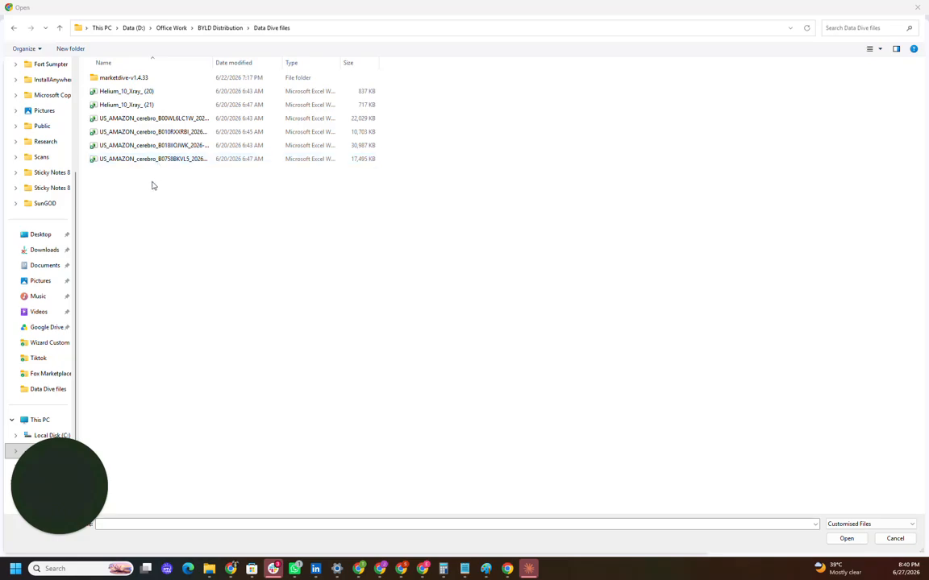
left_click_drag(152, 182, 136, 150)
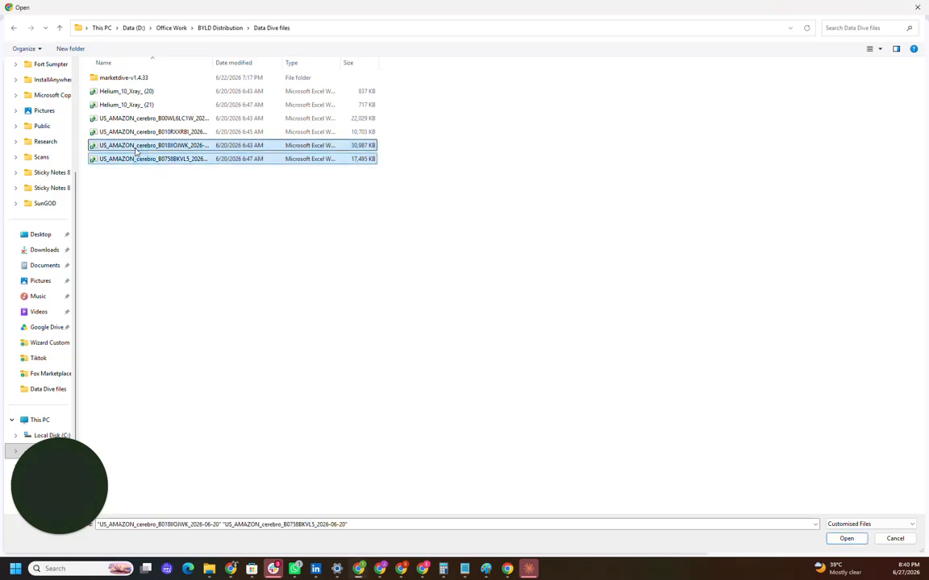
left_click(846, 539)
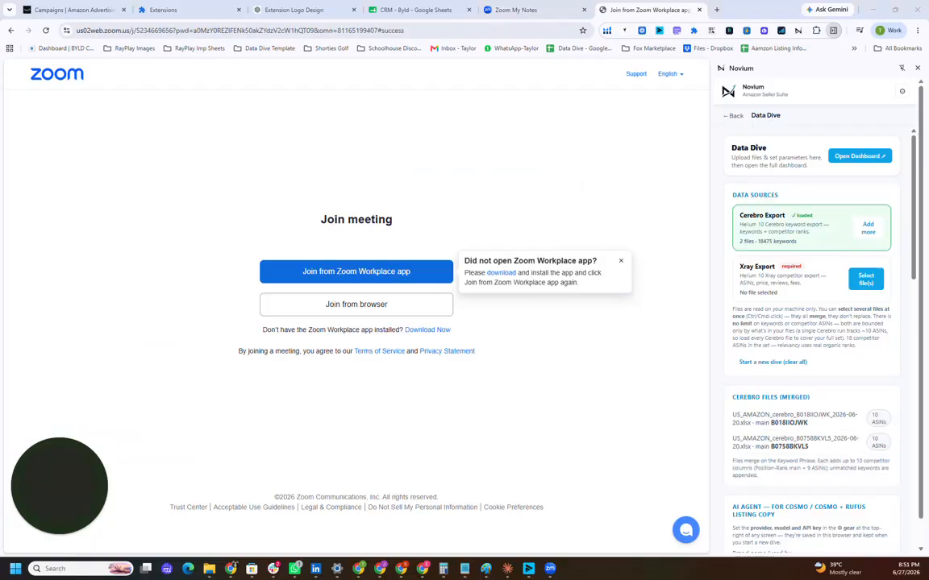
Step: Load Helium_10_Xray_ (20) and Helium_10_Xray_ (21) as the Xray export files
left_click(861, 278)
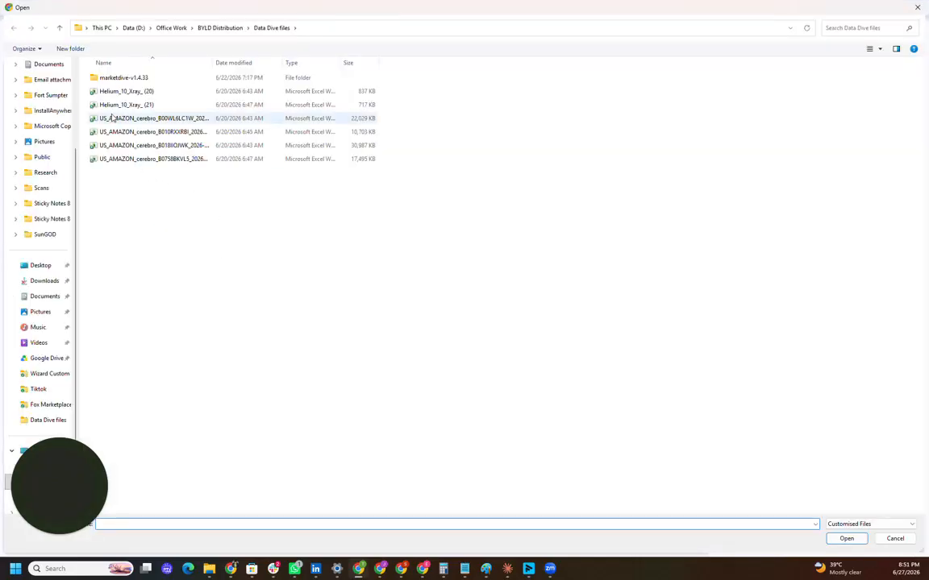
left_click(114, 105)
left_click(121, 91, "ctrl")
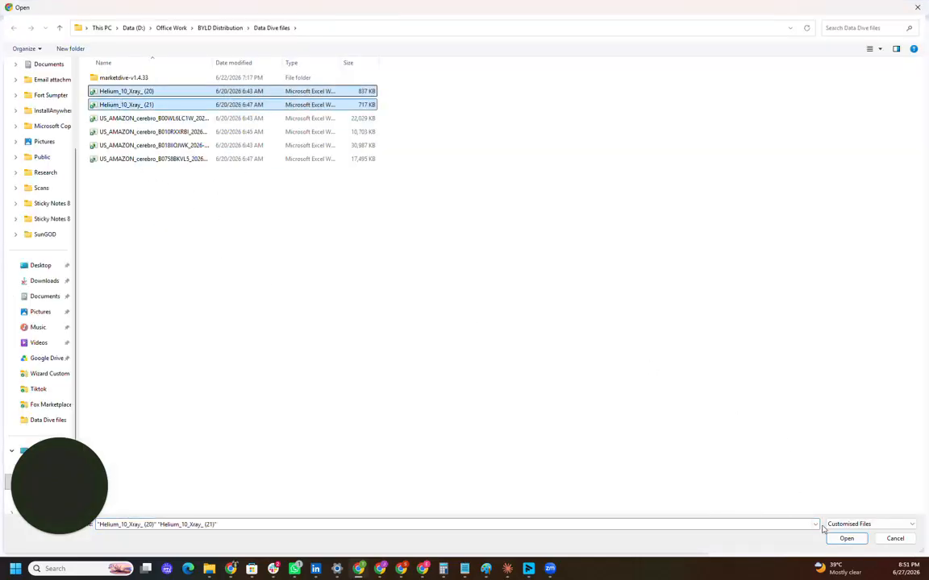
left_click(845, 538)
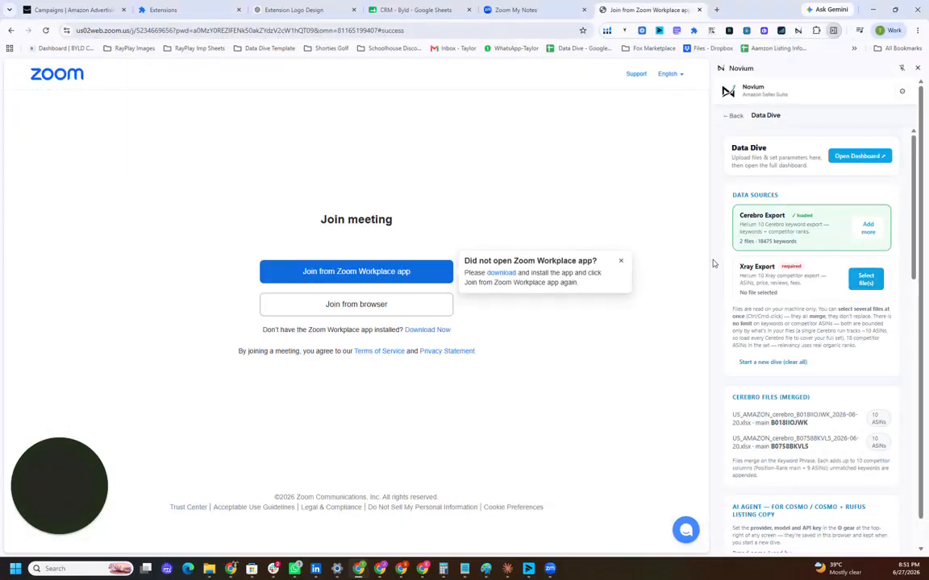
Step: Enter "Novium" as the brand name for the AI agent's listing copy
scroll(858, 267, "down", 5)
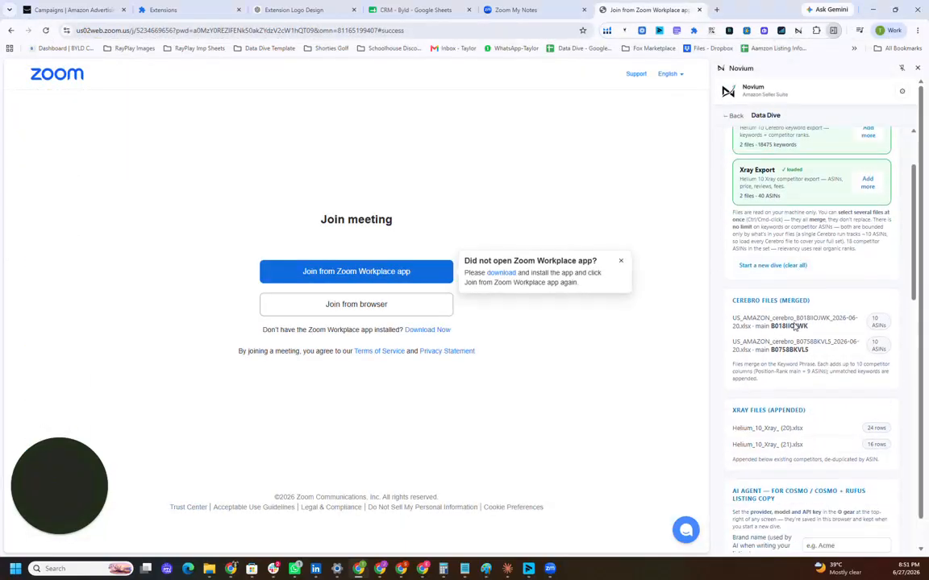
scroll(858, 267, "down", 3)
scroll(857, 267, "up", 3)
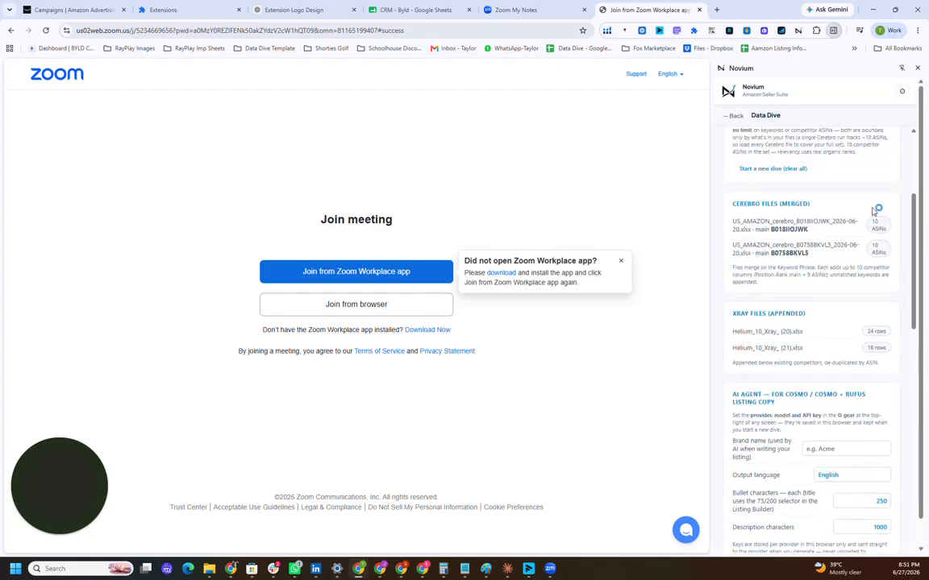
scroll(835, 351, "down", 2)
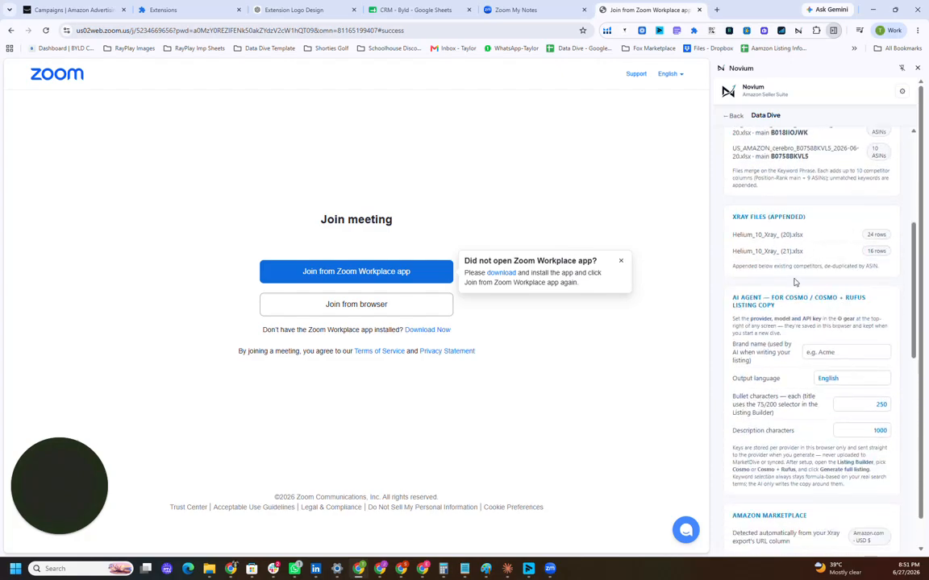
scroll(794, 282, "down", 3)
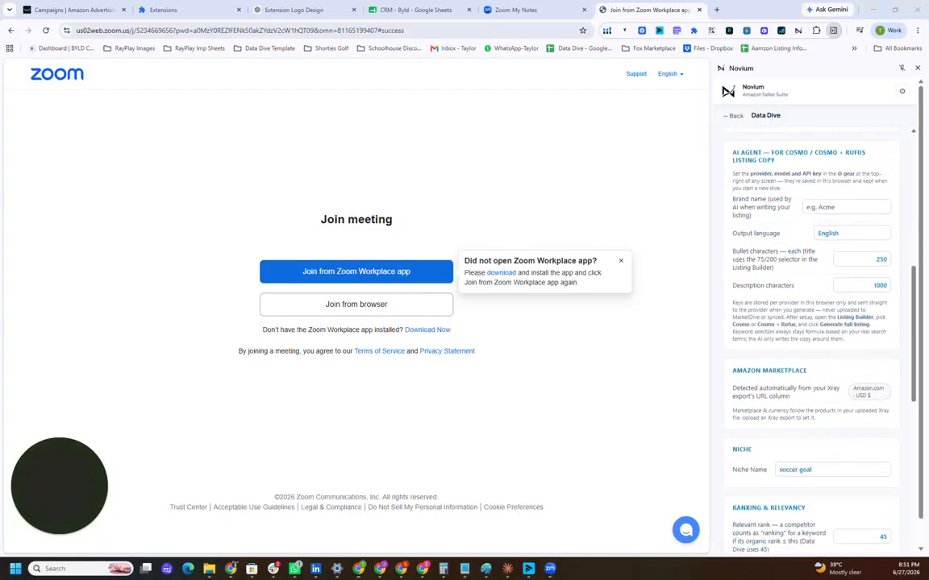
left_click(819, 207)
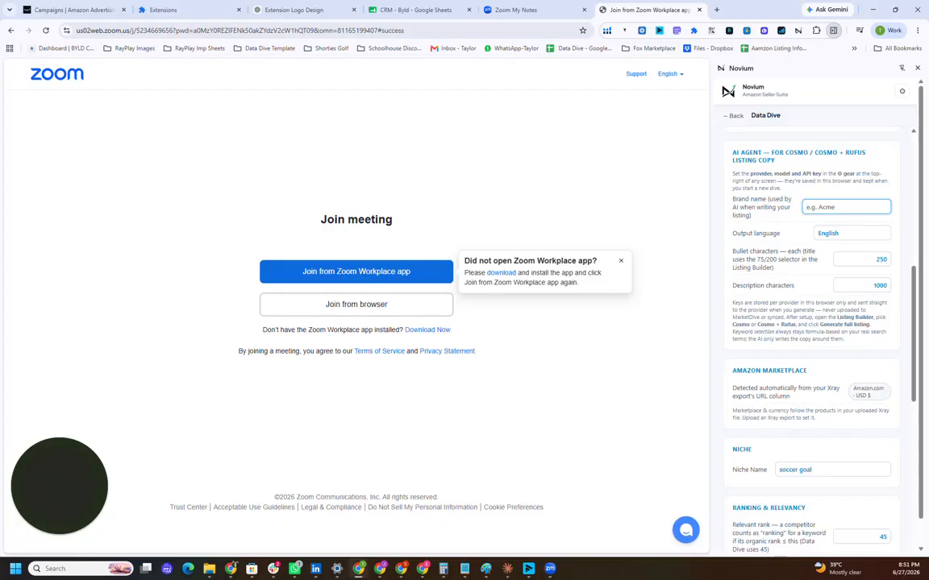
type("Novium")
Step: Review the remaining niche, ranking, keyword cutoff, outlier and profit parameters, and open the full Data Dive dashboard
scroll(846, 369, "down", 1)
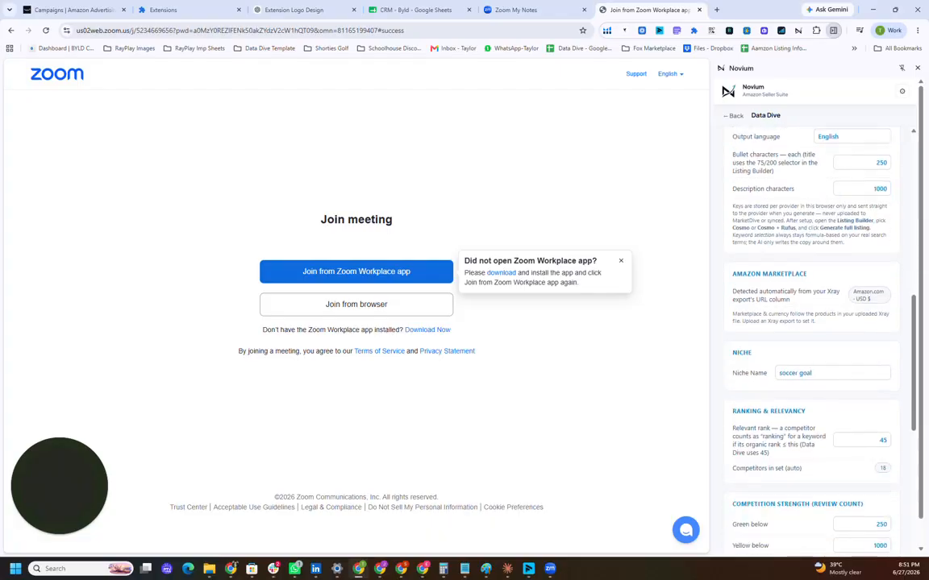
scroll(806, 388, "down", 5)
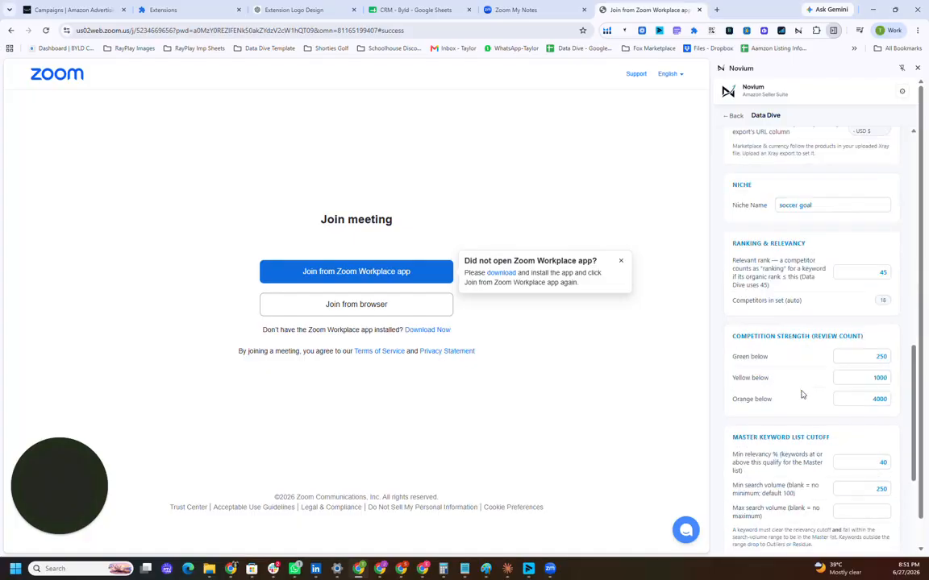
scroll(808, 339, "down", 1)
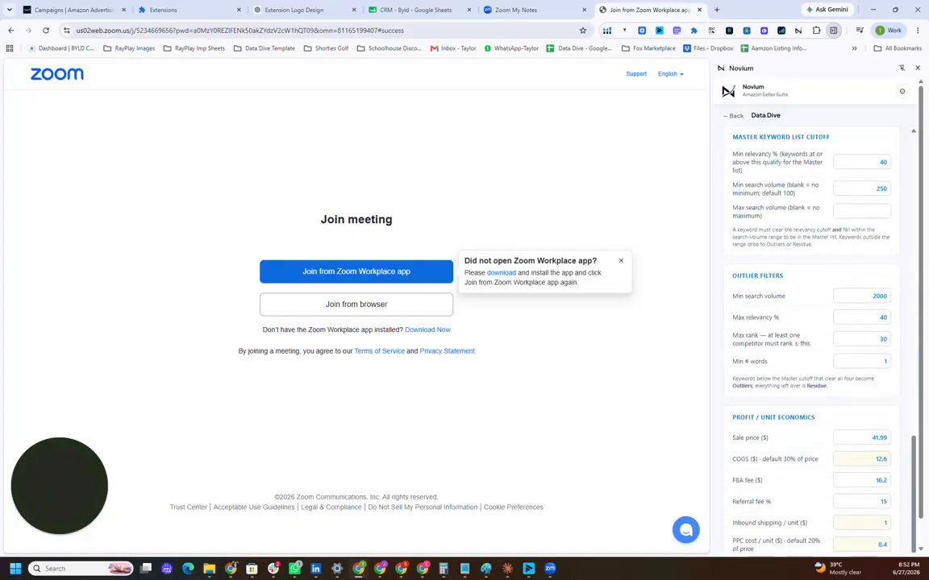
scroll(814, 322, "down", 1)
scroll(765, 412, "up", 10)
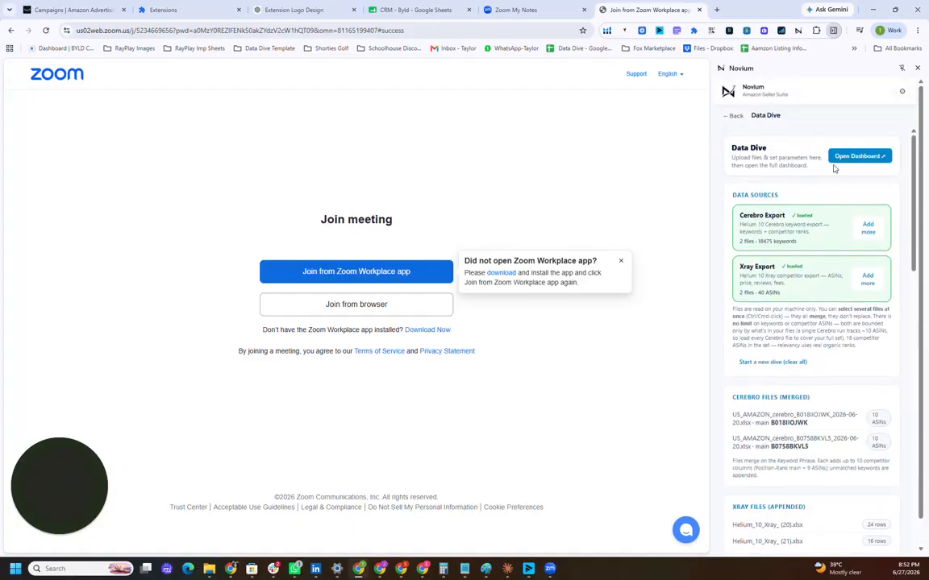
left_click(838, 157)
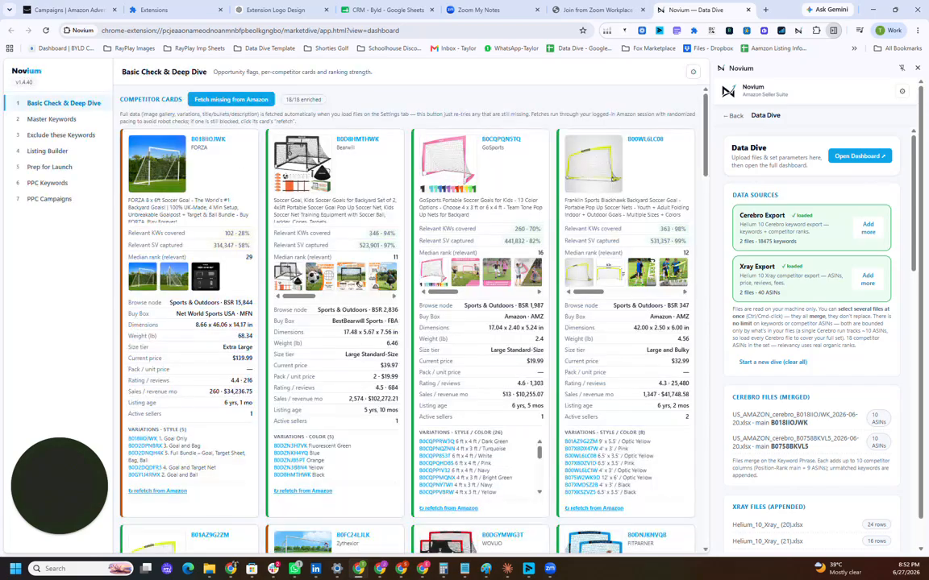
Step: Examine the competitor cards in the Basic Check & Deep Dive section
scroll(209, 181, "down", 2)
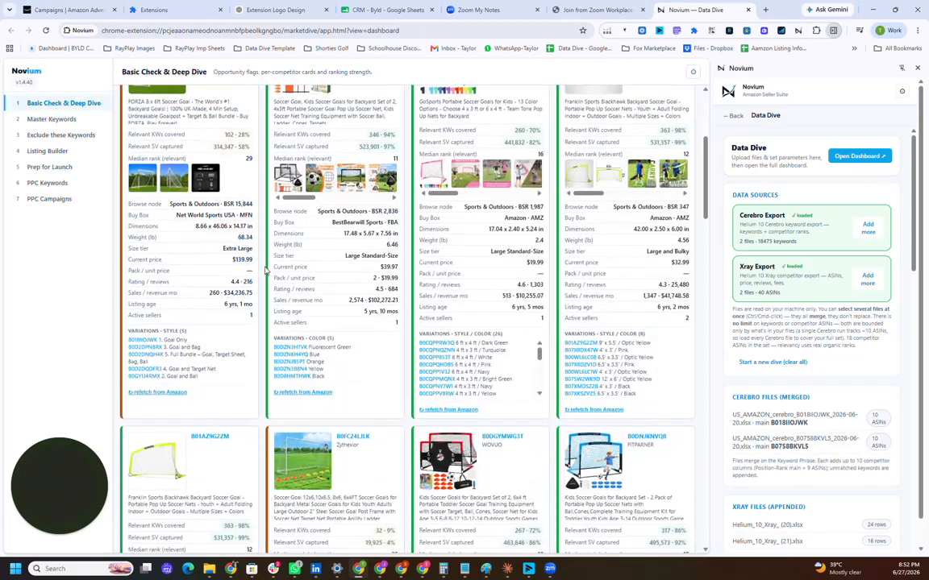
scroll(264, 270, "down", 6)
scroll(298, 215, "up", 3)
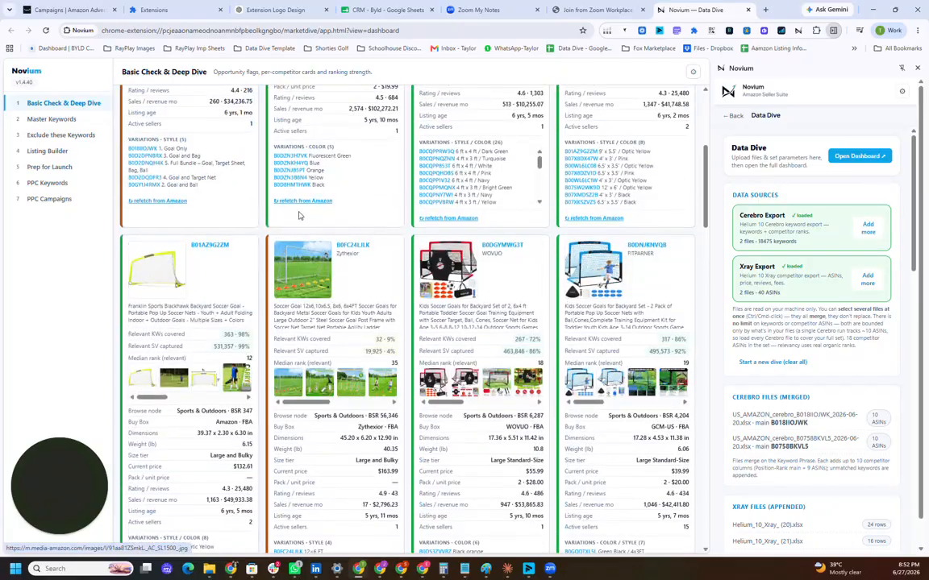
scroll(298, 215, "up", 2)
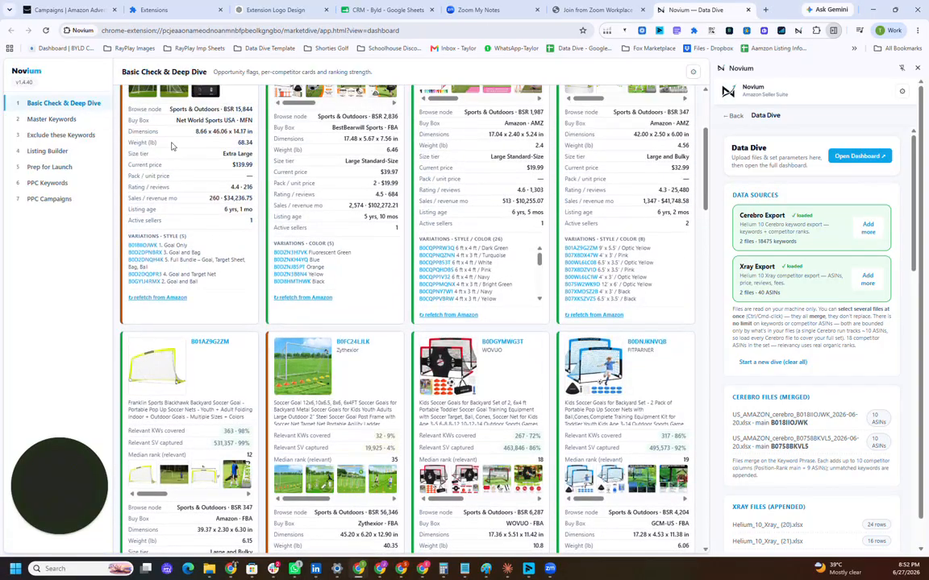
scroll(170, 145, "up", 4)
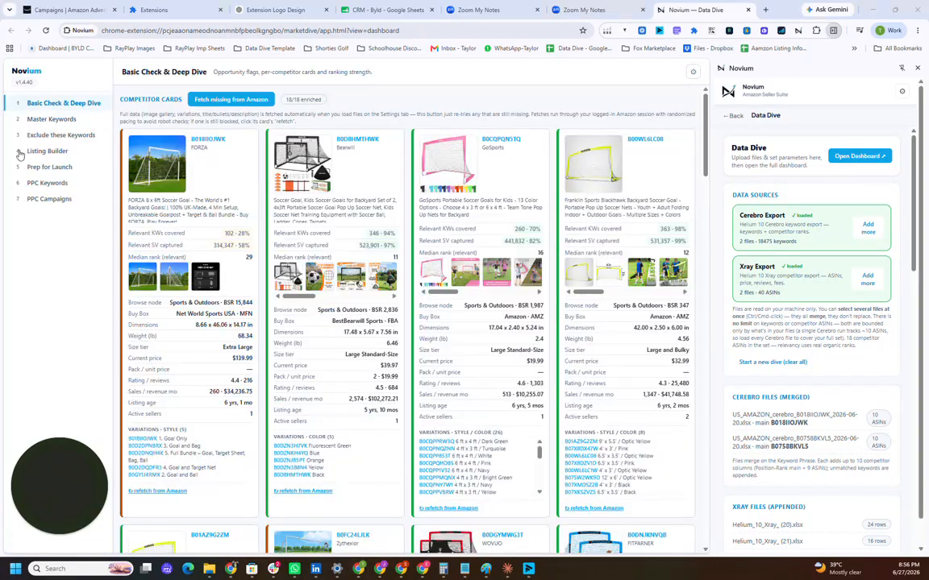
Step: Examine the Master Keyword List's search terms, relevancy and ranks across all competitor columns
left_click(50, 118)
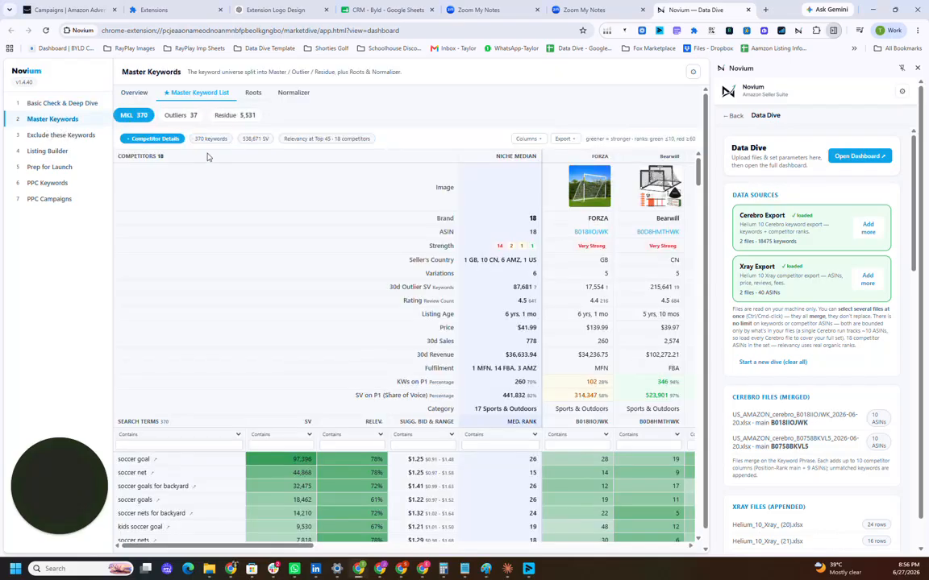
scroll(208, 341, "down", 3)
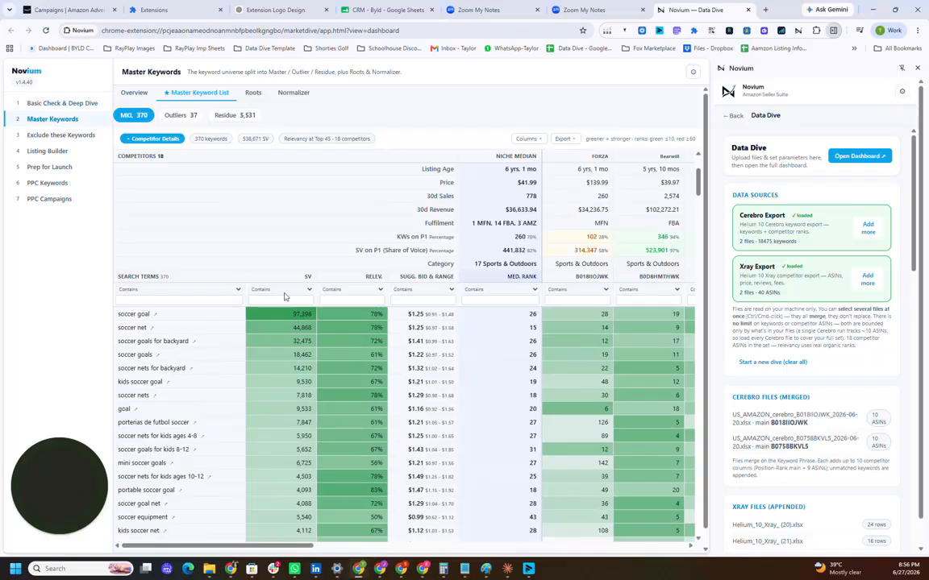
left_click_drag(269, 547, 683, 547)
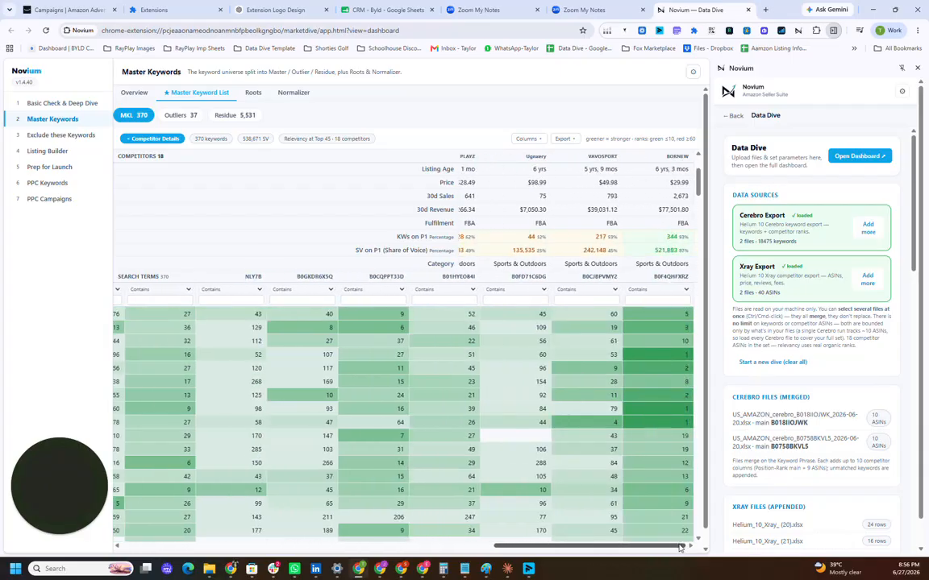
left_click_drag(647, 549, 268, 528)
scroll(283, 212, "up", 3)
Step: View the Normalizer page and return to the normalized roots of the master keywords
left_click(255, 93)
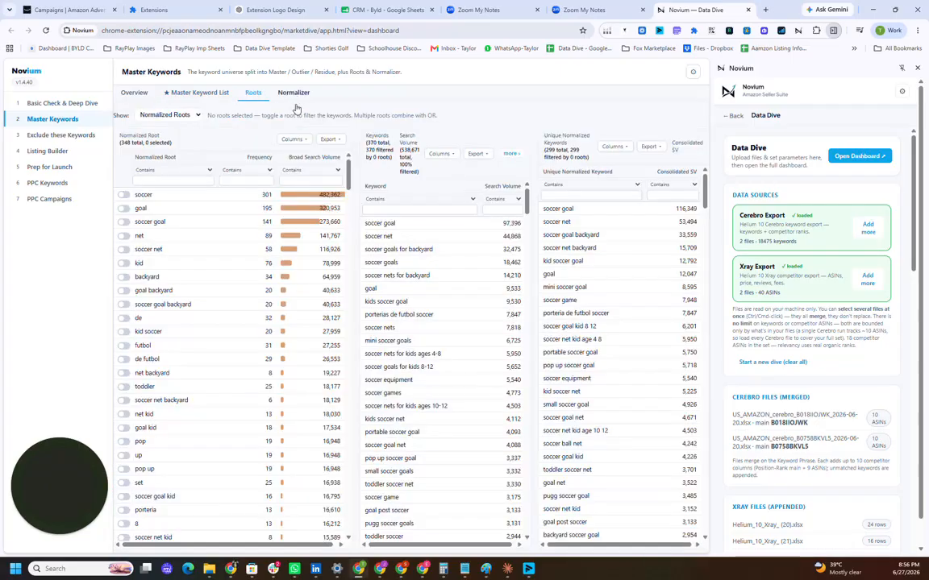
left_click(292, 93)
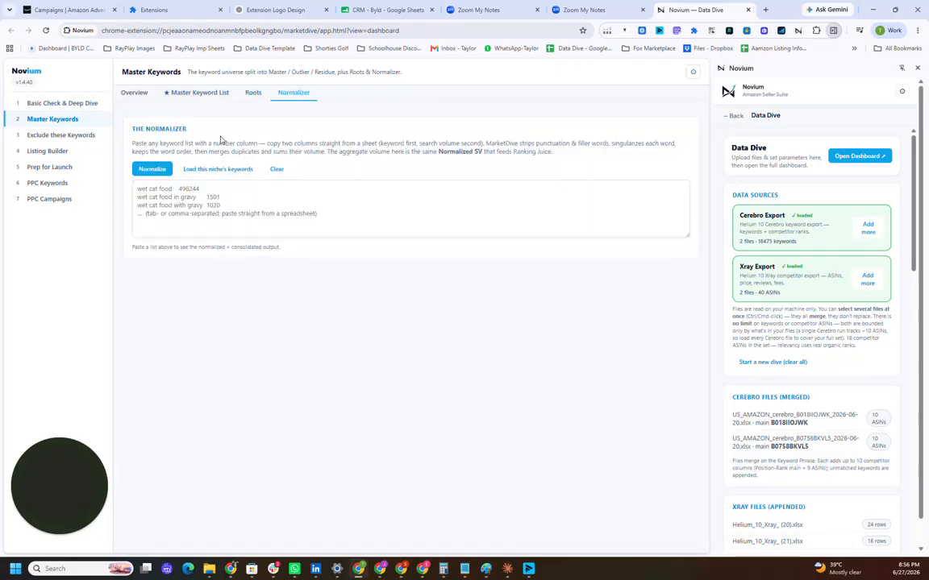
left_click(252, 95)
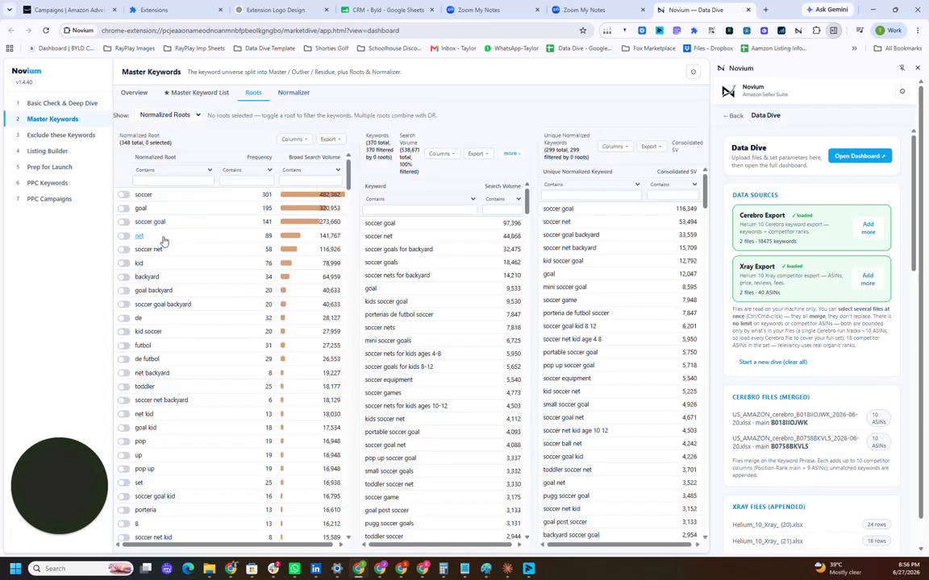
Step: Filter the keywords by the normalized root "soccer goal" and look through the matching keywords
left_click(123, 222)
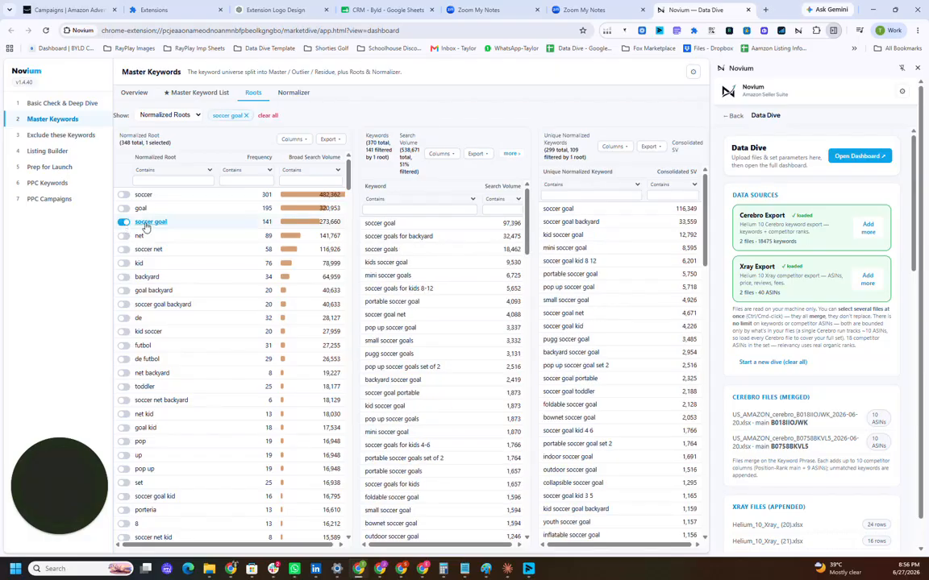
left_click_drag(261, 228, 274, 230)
scroll(400, 349, "down", 6)
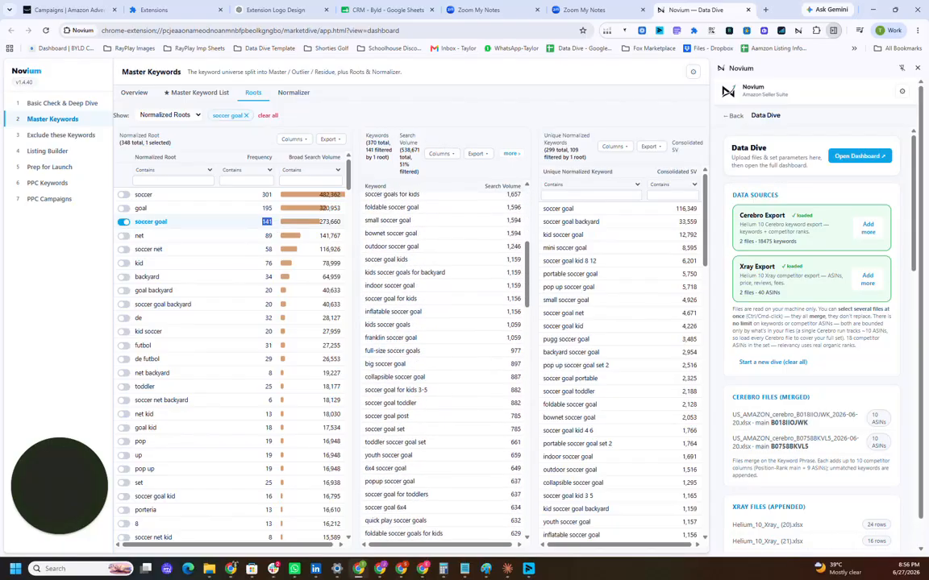
scroll(400, 349, "up", 6)
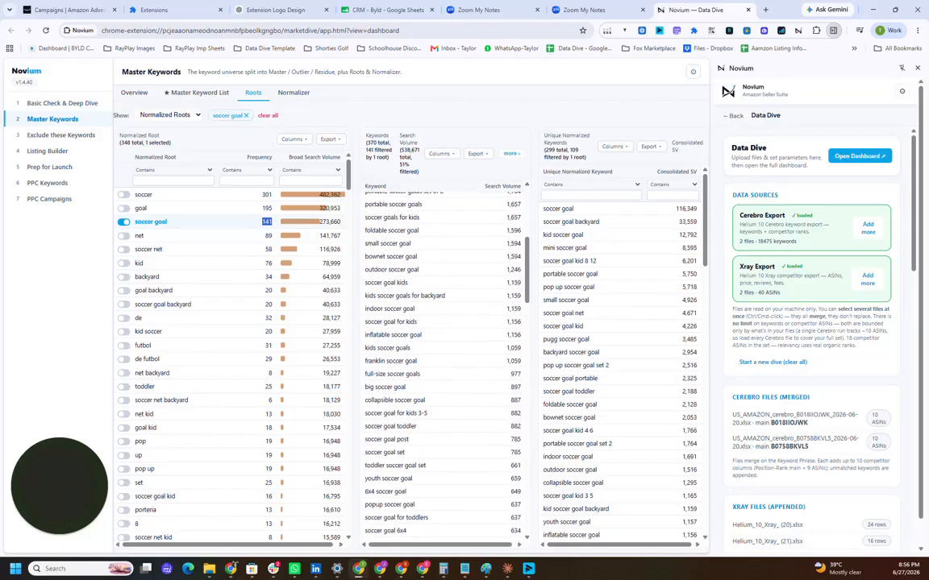
Step: Add the normalized root "goal" to the keyword filter and look through the combined keywords
left_click(124, 208)
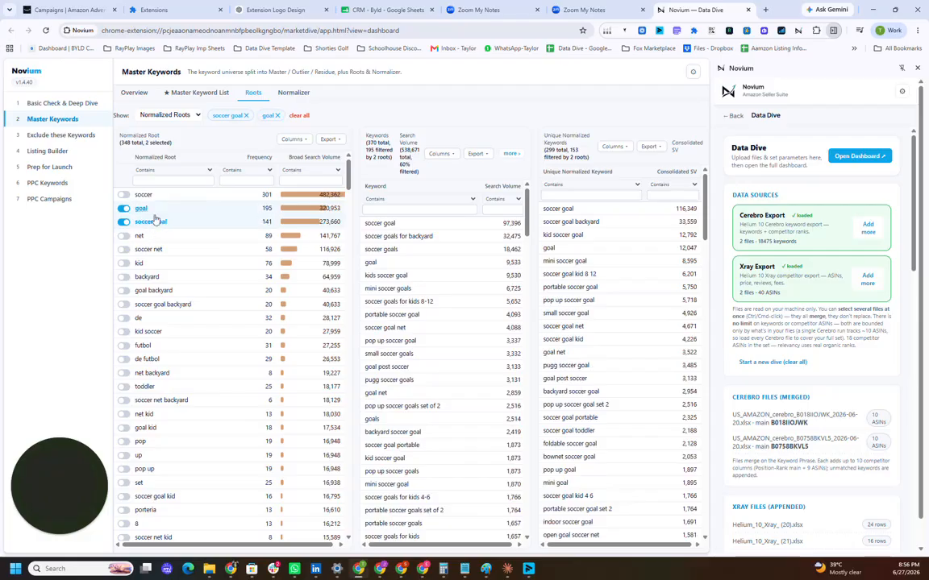
double_click(266, 208)
scroll(425, 322, "down", 5)
scroll(430, 328, "up", 6)
Step: Show the keyword table's additional columns and examine relevancy, competitor products, exact matches in competitor titles and ranking juice
left_click(511, 154)
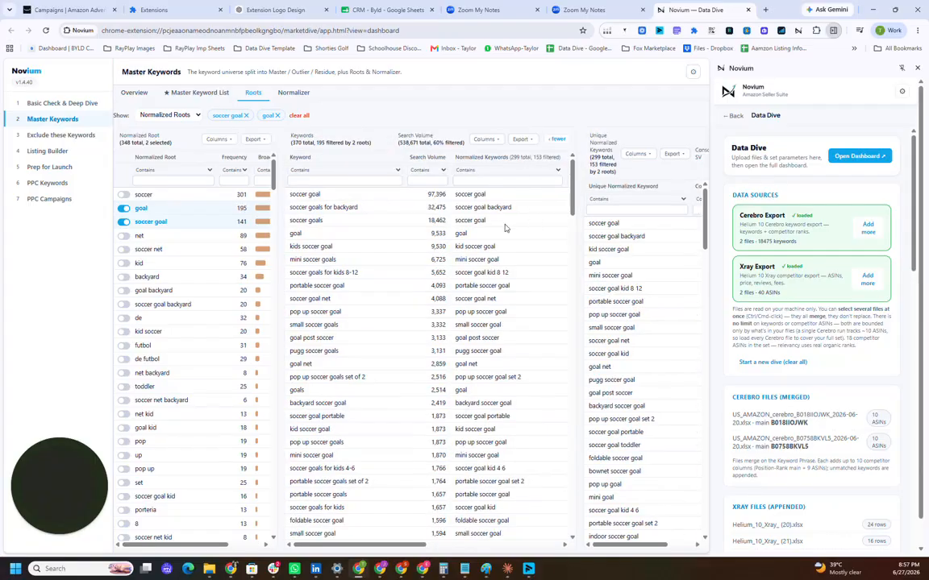
left_click_drag(415, 545, 554, 562)
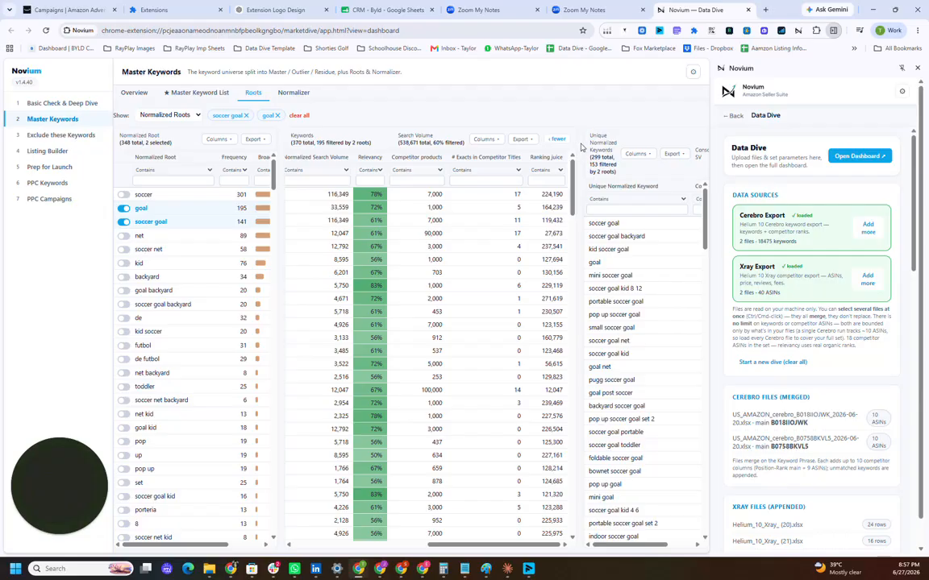
left_click_drag(581, 148, 585, 207)
left_click(571, 232)
left_click(524, 243)
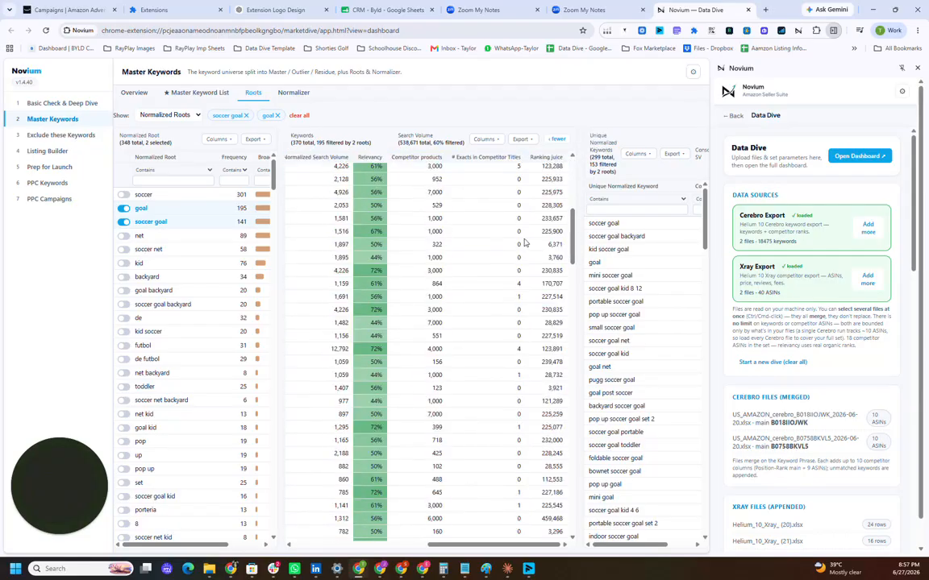
scroll(516, 238, "up", 5)
scroll(484, 242, "down", 3)
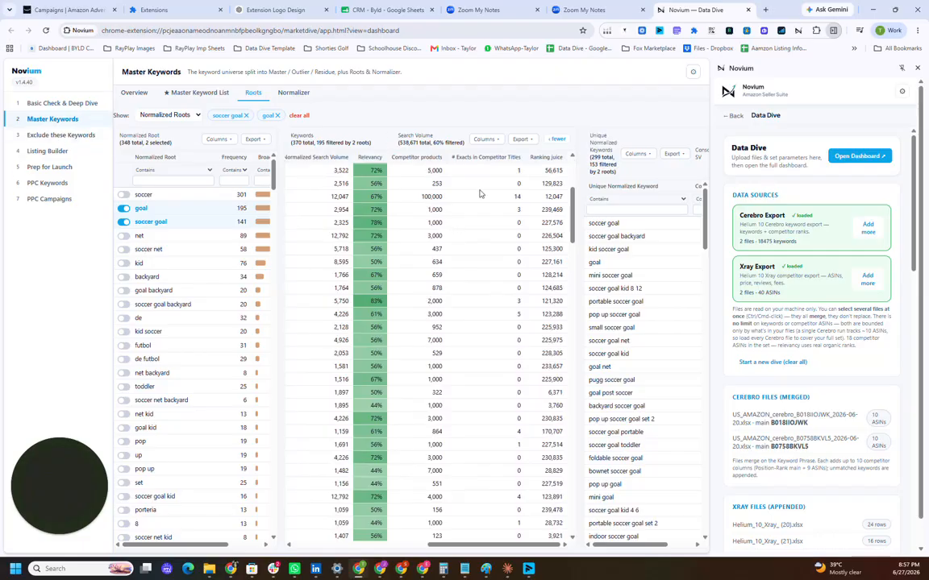
Step: Open Exclude these Keywords and look through the competitor brand names in the phrase exclusion list
left_click(57, 137)
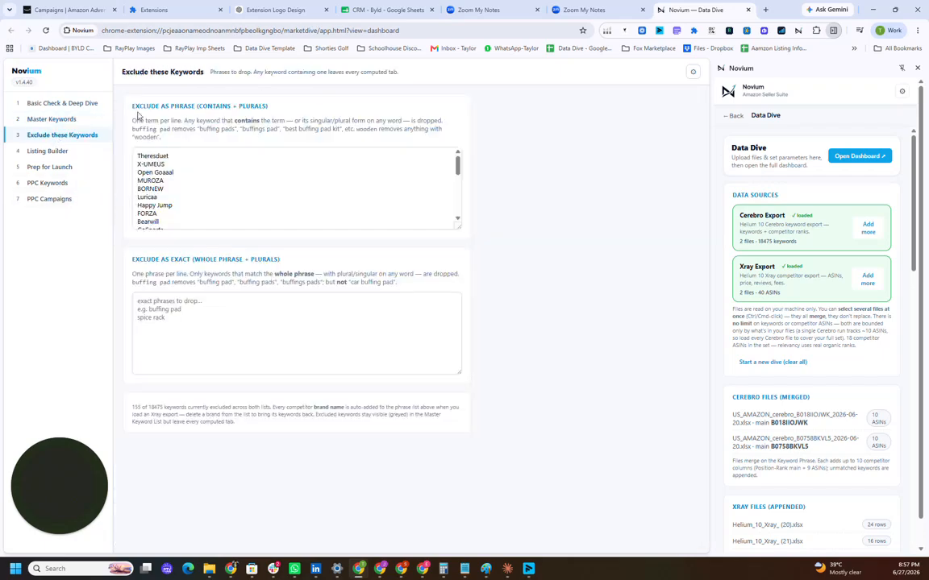
scroll(242, 188, "down", 15)
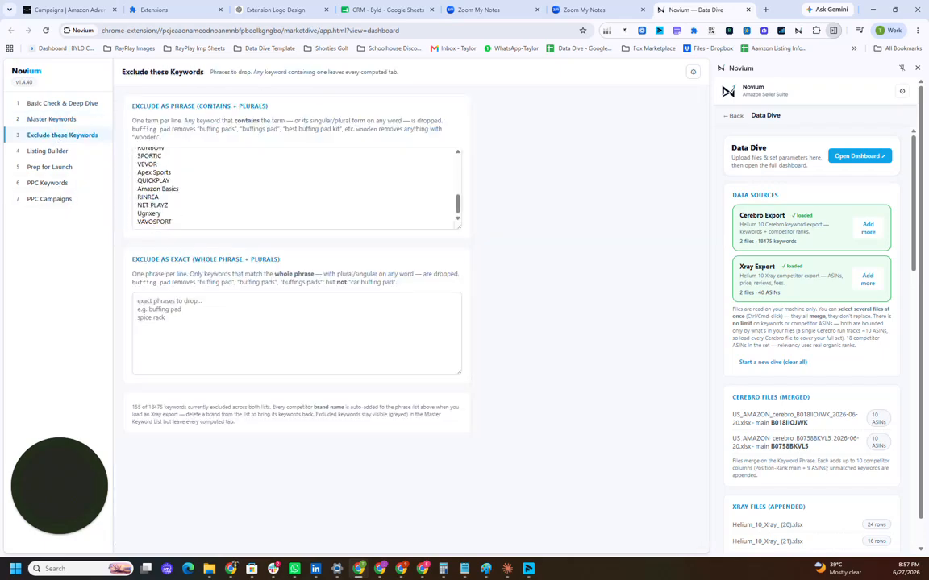
scroll(296, 188, "up", 15)
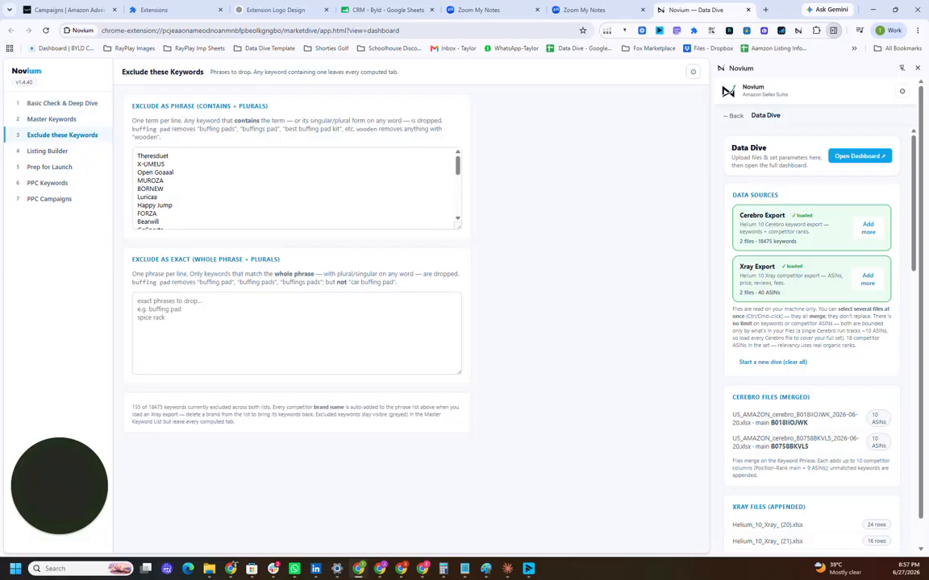
scroll(242, 188, "down", 15)
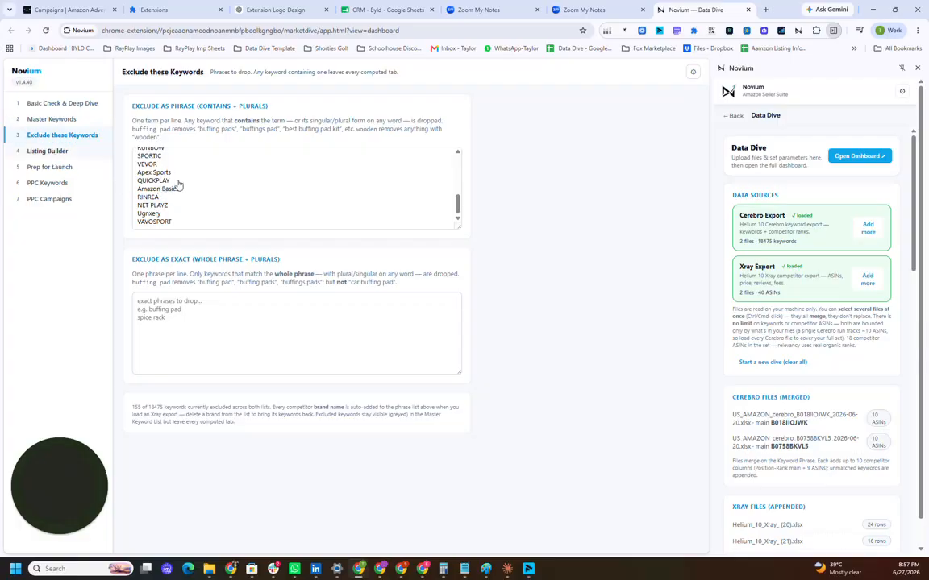
Step: Open the Listing Builder and look through its editor fields, ranking juice leaderboard, and root usage and hits tables
left_click(67, 152)
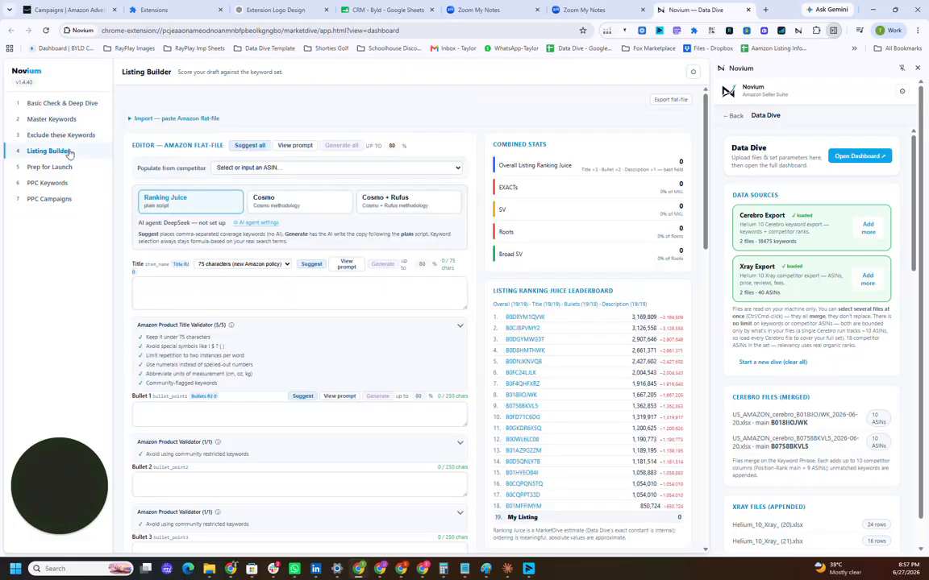
scroll(308, 329, "down", 4)
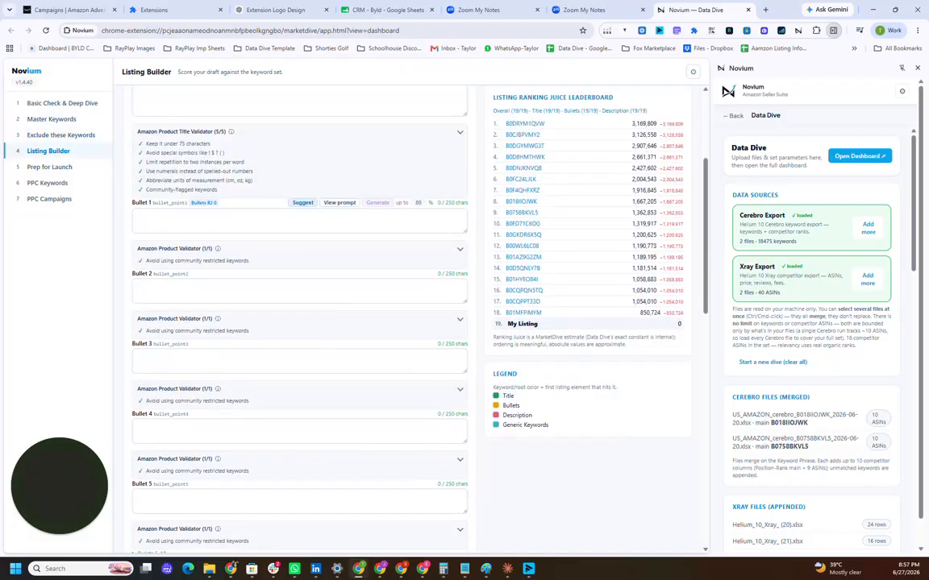
scroll(307, 328, "down", 10)
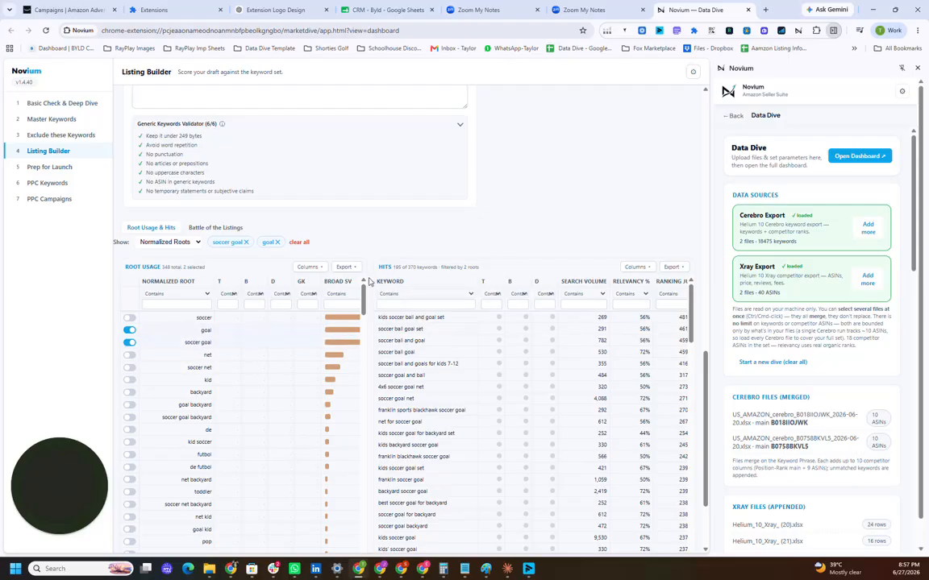
scroll(428, 202, "down", 2)
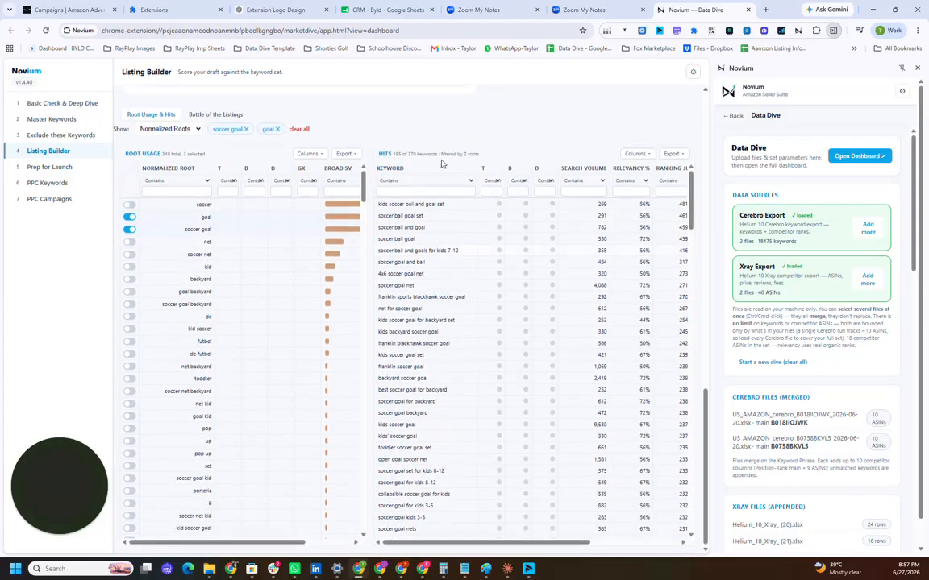
left_click_drag(470, 544, 415, 540)
scroll(263, 232, "up", 15)
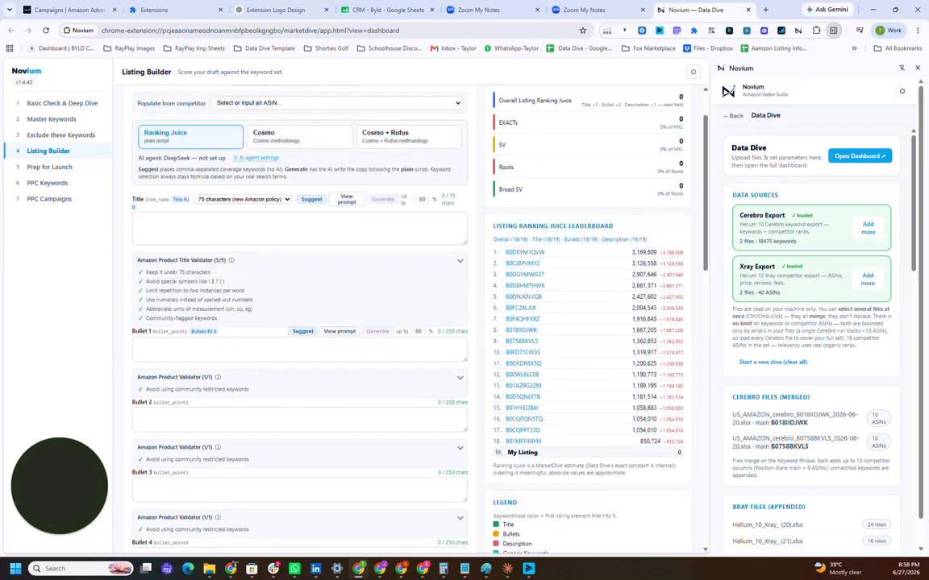
Step: Fill the listing title with suggested keywords under the 75 characters (new Amazon policy) limit
left_click(263, 229)
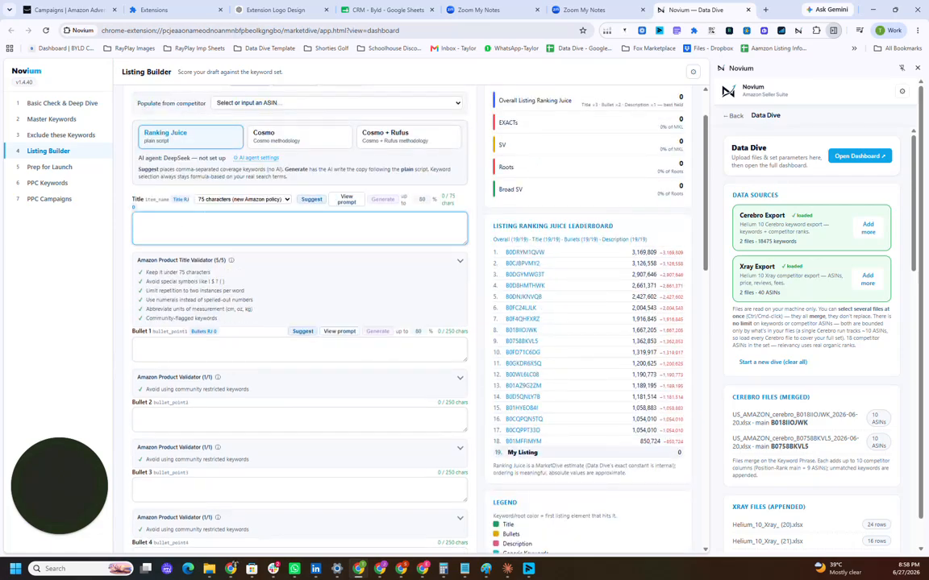
left_click(215, 202)
left_click(320, 223)
left_click(320, 205)
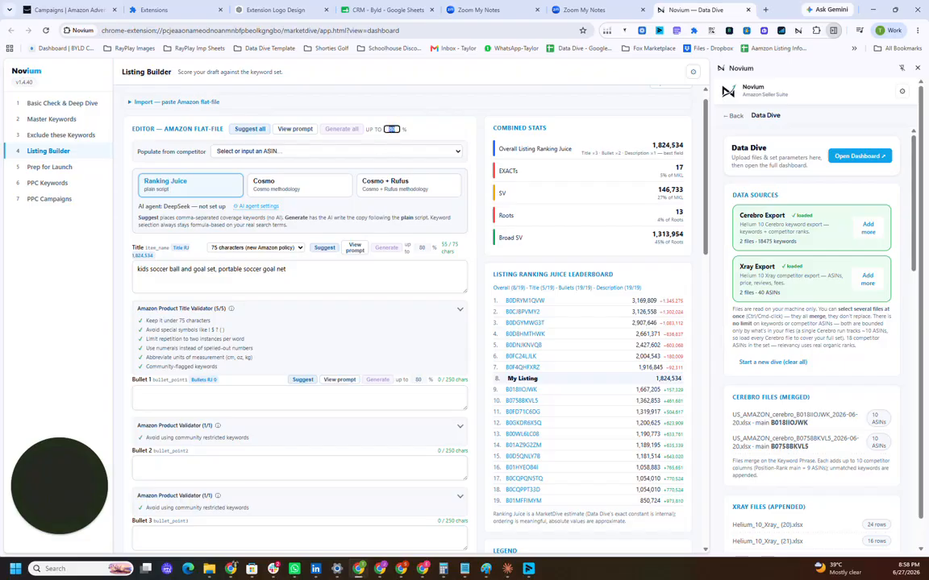
Step: Examine the suggested title text and My Listing's ranking juice score on the leaderboard
left_click(192, 270)
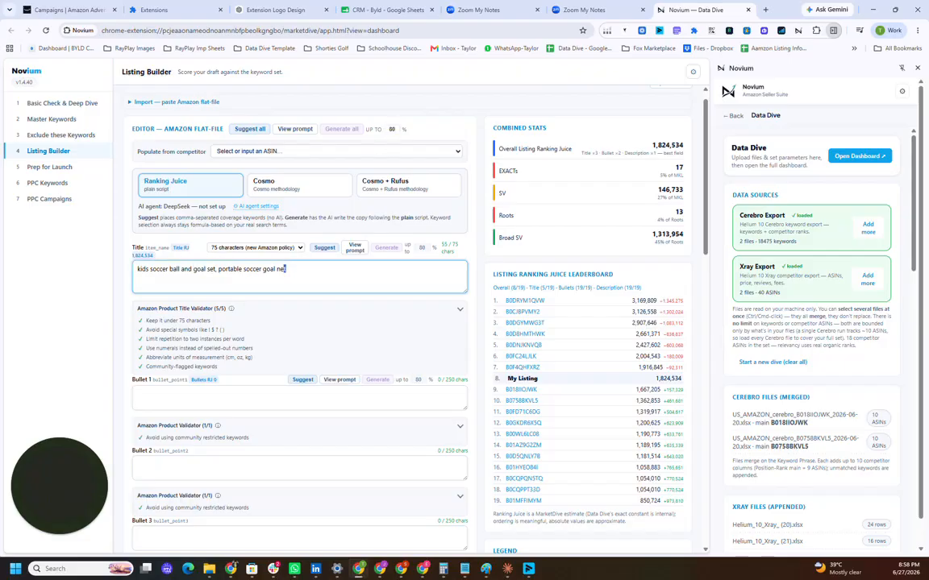
left_click_drag(285, 268, 226, 269)
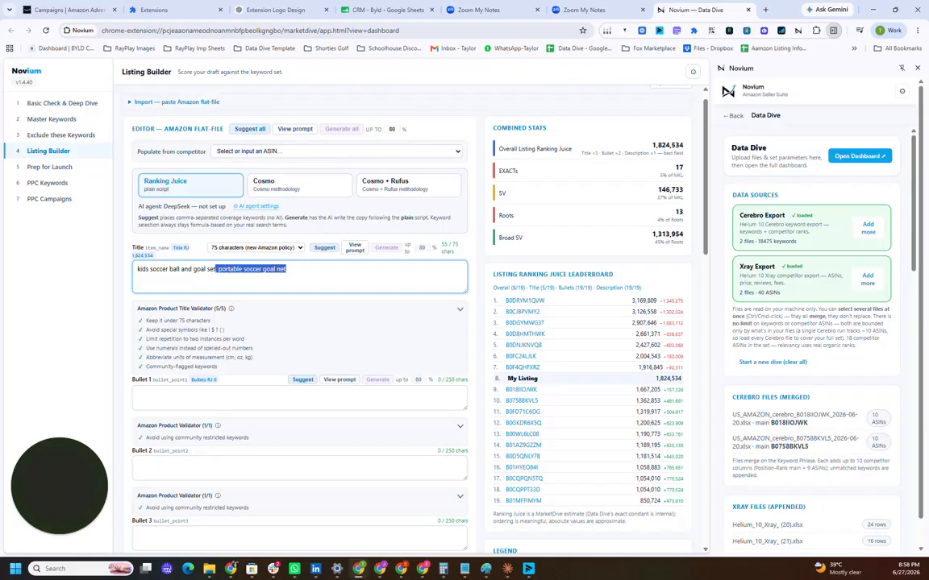
left_click(193, 269)
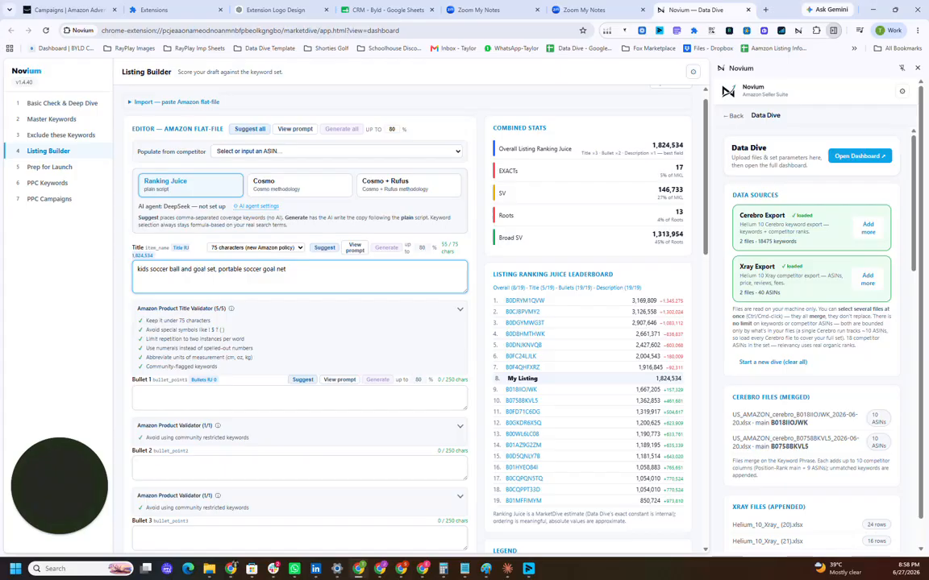
key("ctrl+a")
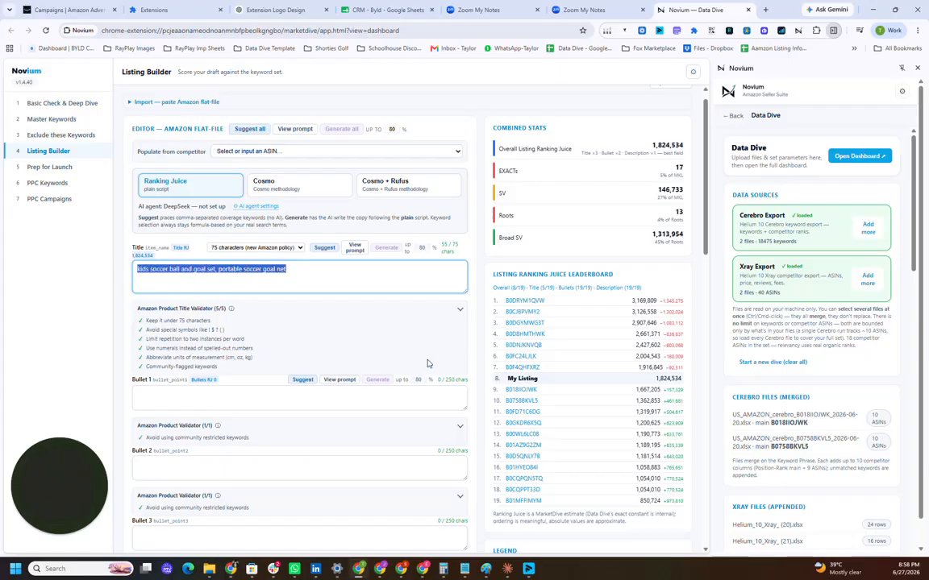
left_click(673, 386)
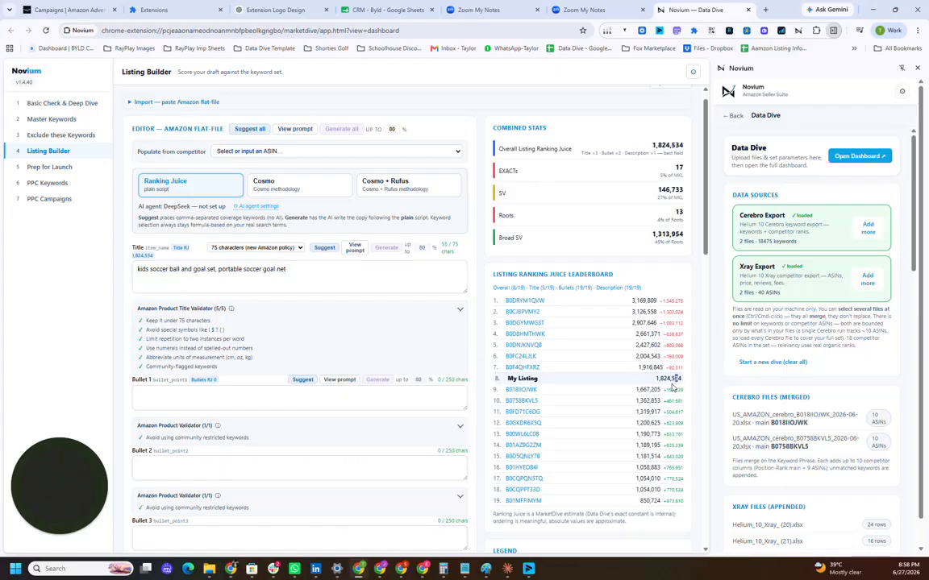
left_click_drag(656, 380, 696, 382)
Step: Look through the remaining bullet, description and generic keyword fields, and view the Prep for Launch keywords
left_click(132, 286)
scroll(190, 368, "down", 5)
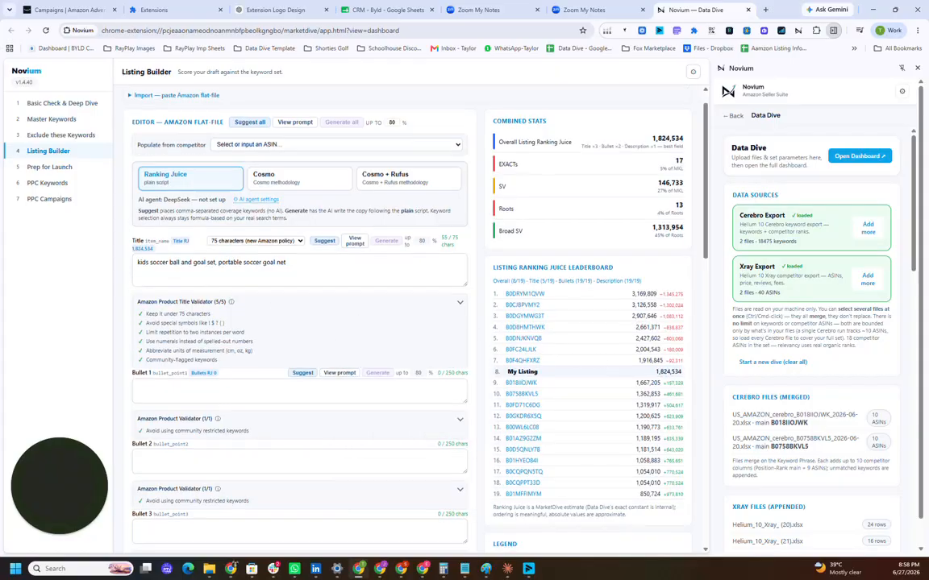
scroll(191, 372, "down", 7)
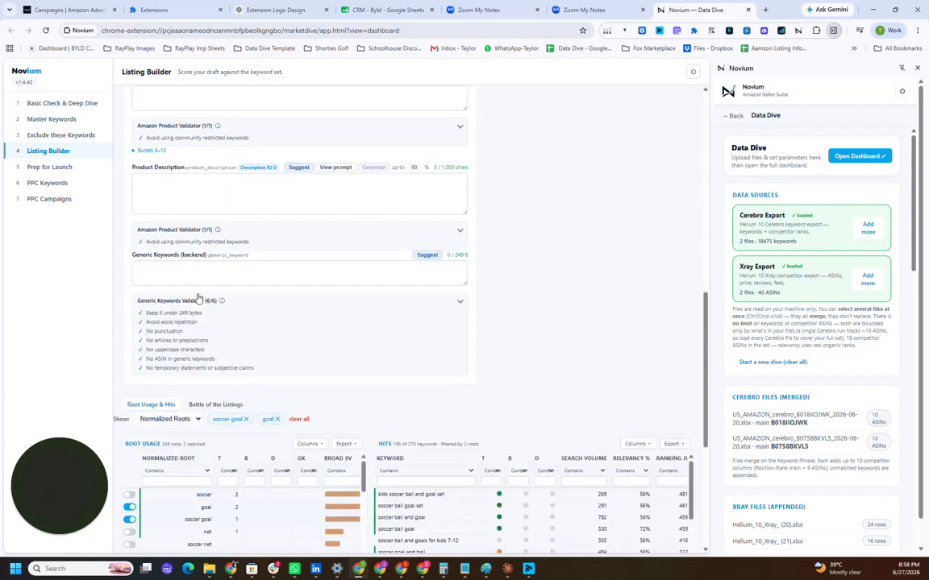
scroll(198, 298, "up", 3)
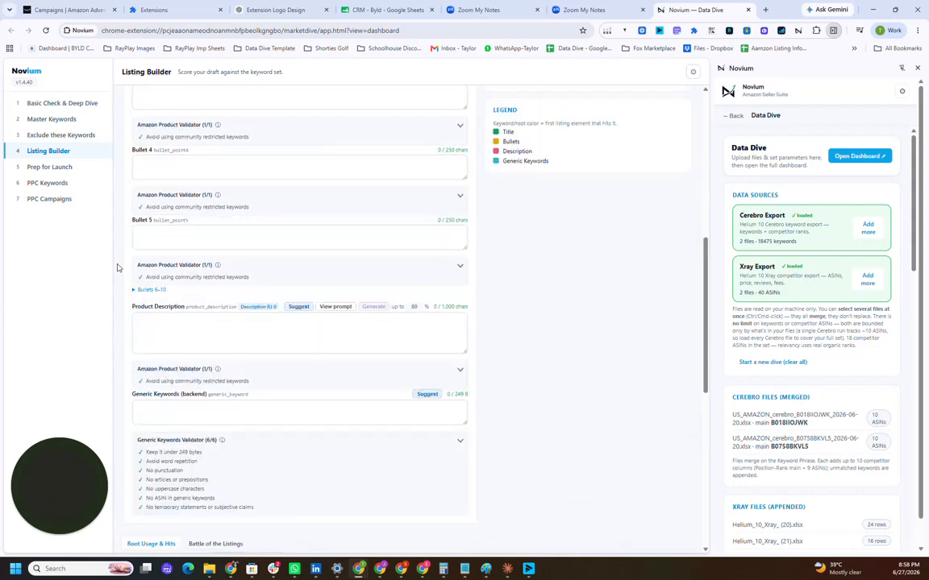
left_click(71, 167)
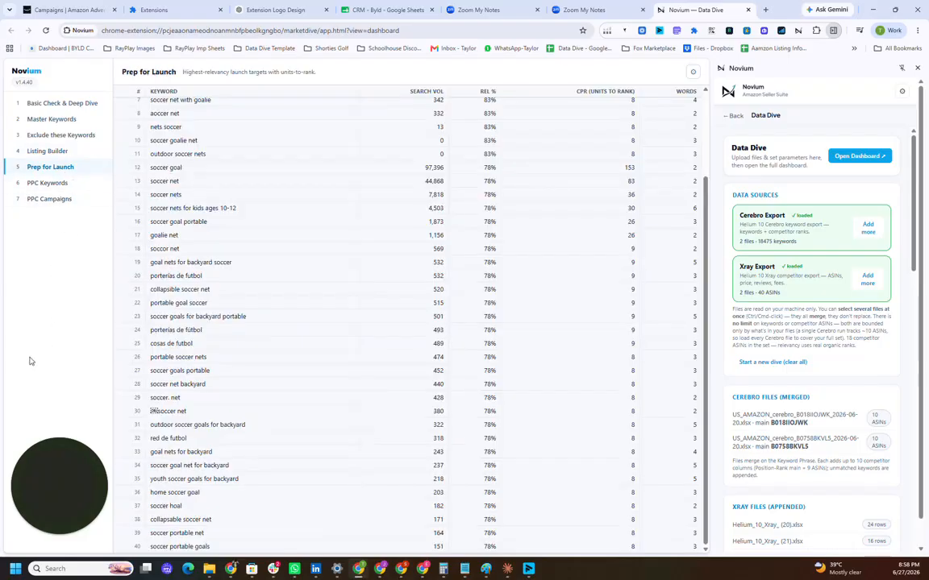
Step: Switch the side panel to PPC Audit Pro and add the bulk workbook from the Fox Marketplace folder as the Bulk File
left_click(733, 116)
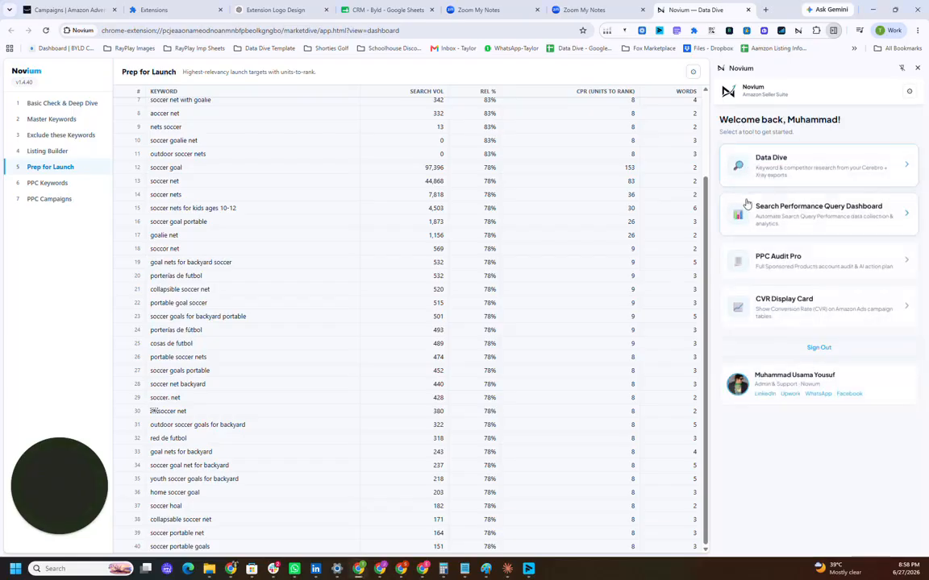
left_click(777, 263)
scroll(789, 249, "down", 3)
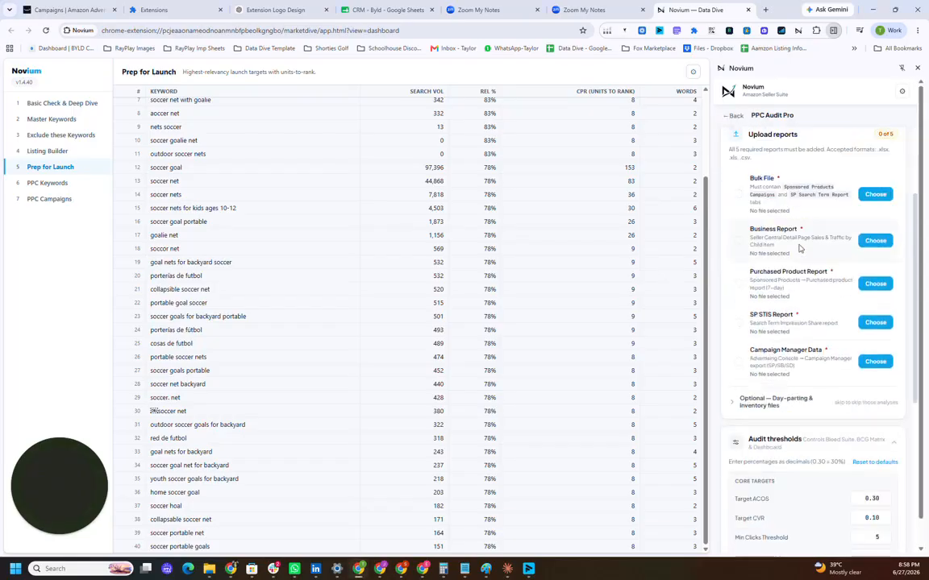
left_click(875, 194)
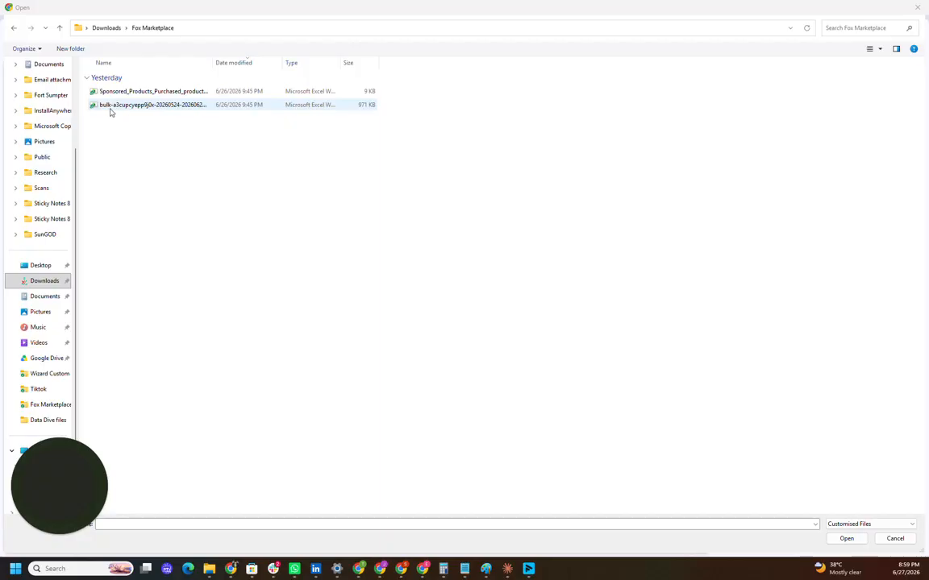
double_click(110, 110)
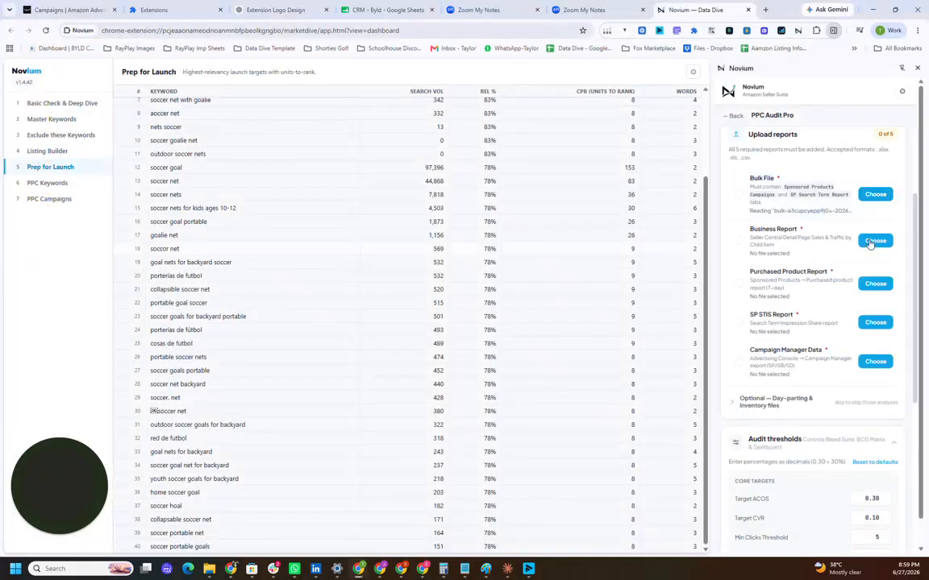
Step: Add BusinessReport-6-26-26 as the Business Report and the Sponsored Products purchased product workbook as the Purchased Product Report
left_click(868, 244)
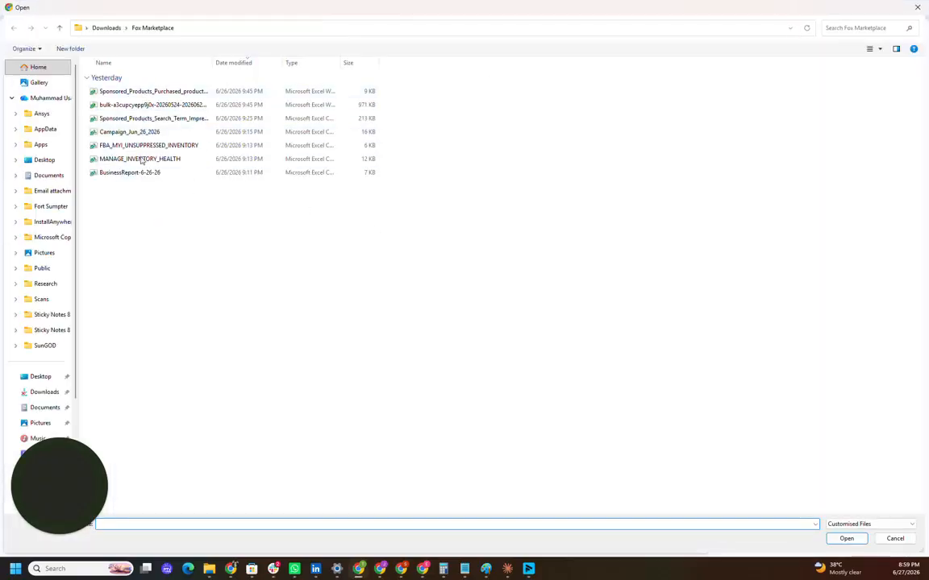
double_click(138, 172)
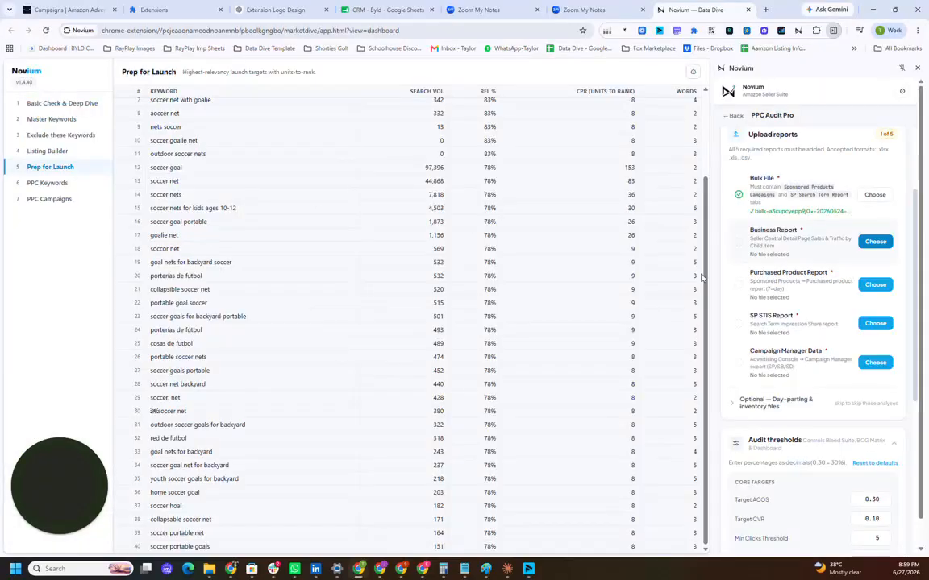
left_click(864, 287)
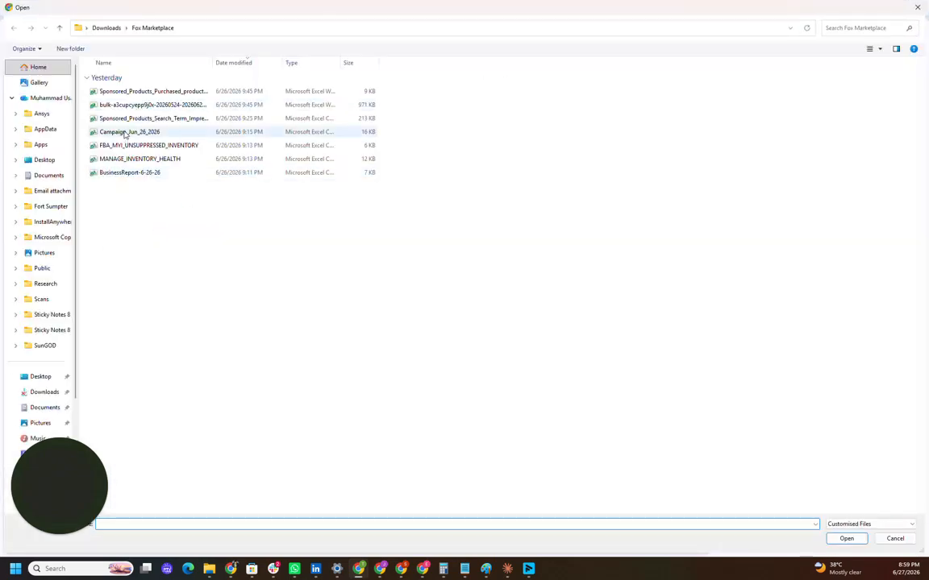
double_click(151, 92)
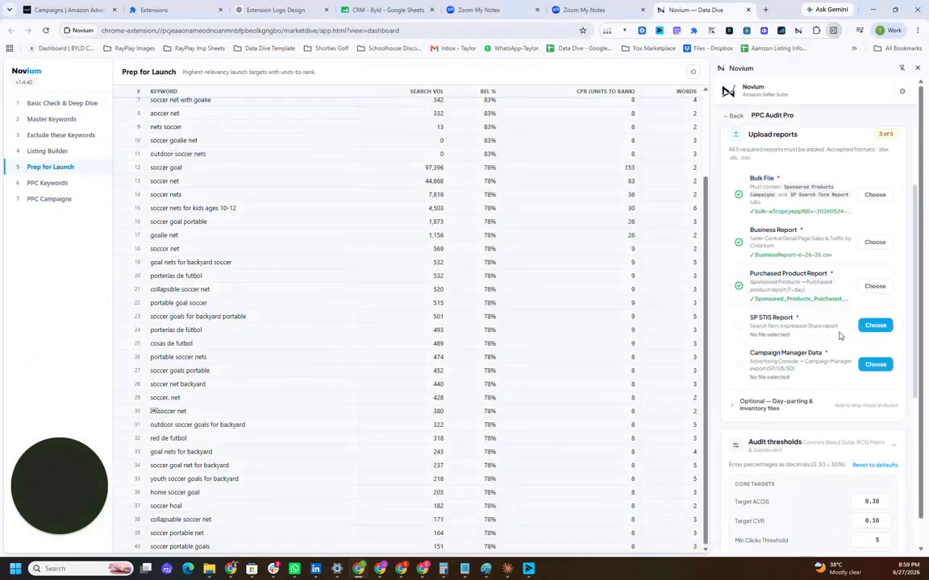
Step: Add the Sponsored Products search term impression share file as the SP STIS Report and Campaign_Jun_26_2026 as the Campaign Manager Data
left_click(875, 330)
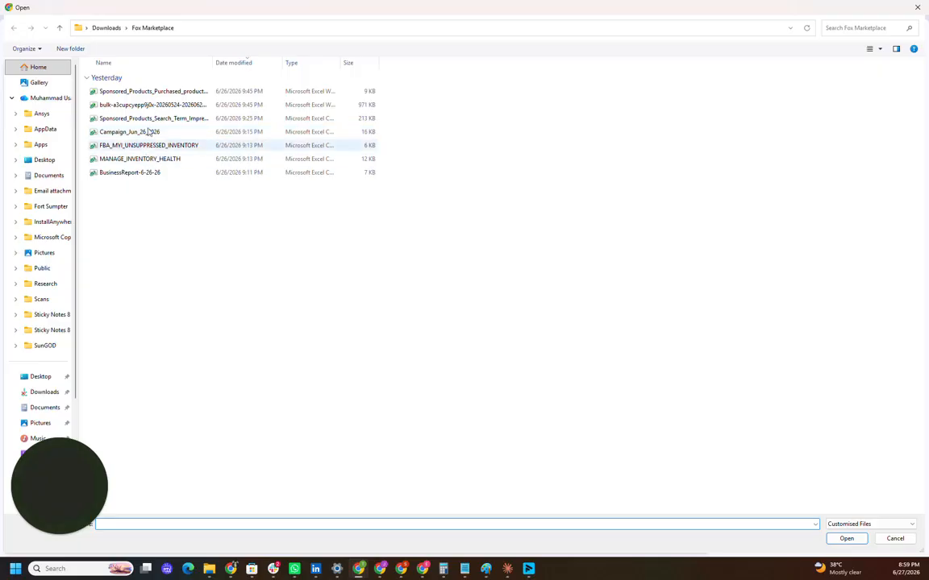
double_click(150, 119)
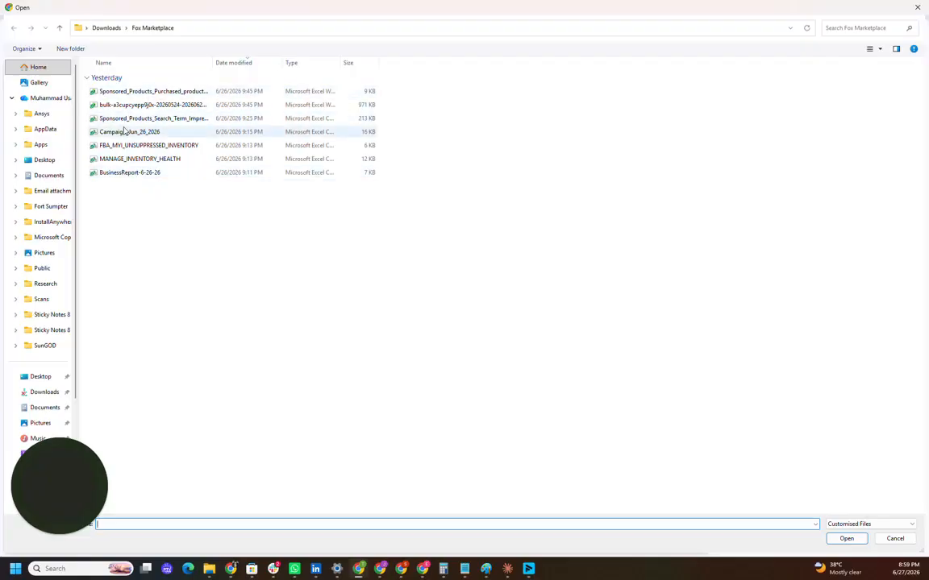
double_click(129, 131)
Step: Expand the optional day-parting and inventory files and add the eight raw order text files as the Order Report
scroll(871, 316, "down", 1)
left_click(788, 318)
scroll(787, 319, "down", 1)
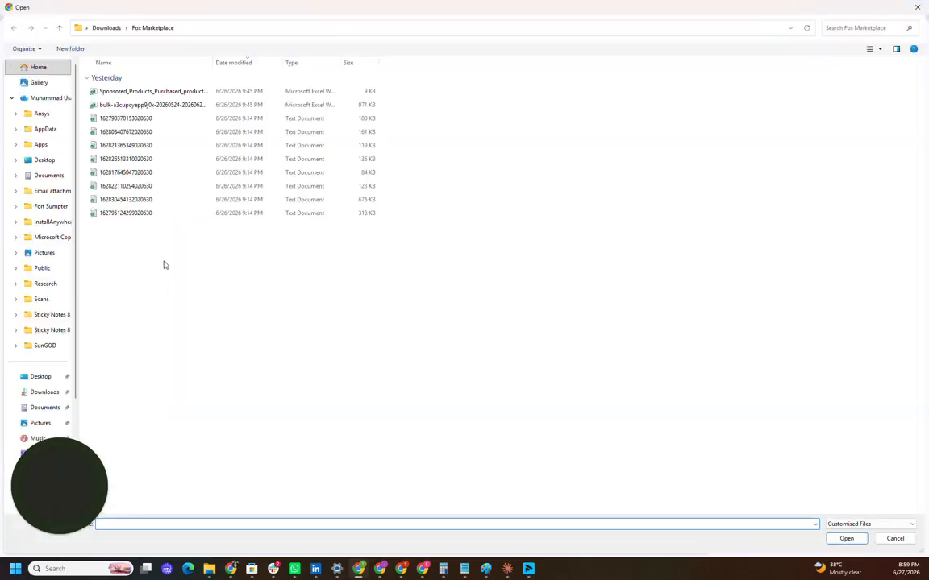
left_click_drag(163, 268, 106, 117)
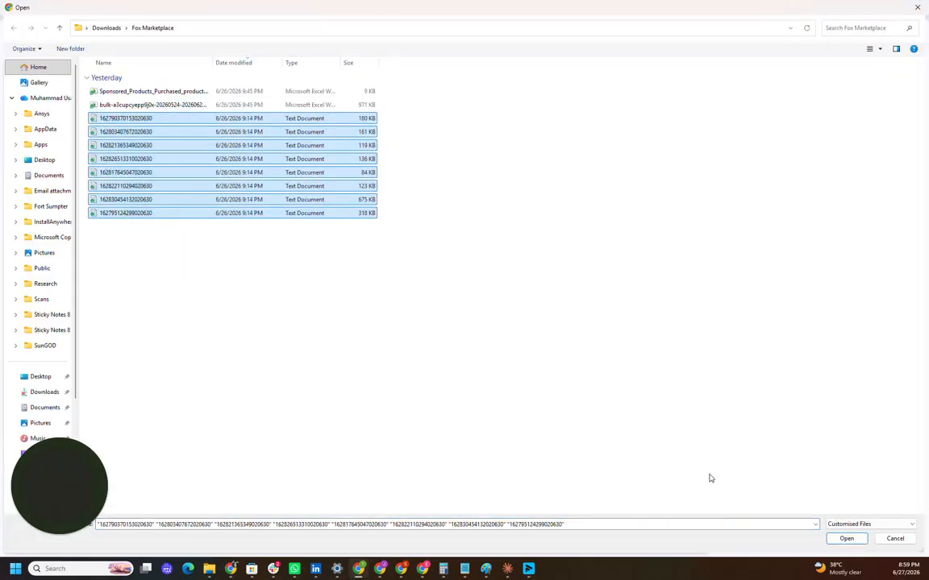
left_click(845, 539)
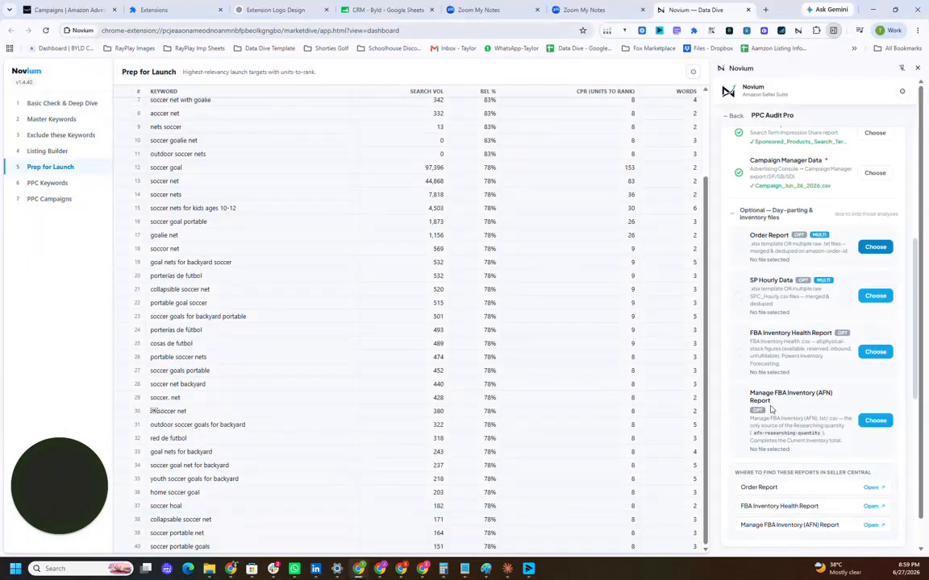
Step: Add MANAGE_INVENTORY_HEALTH as the FBA Inventory Health Report and FBA_MYI_UNSUPPRESSED_INVENTORY as the Manage FBA Inventory (AFN) Report
left_click(875, 298)
left_click_drag(748, 281, 789, 281)
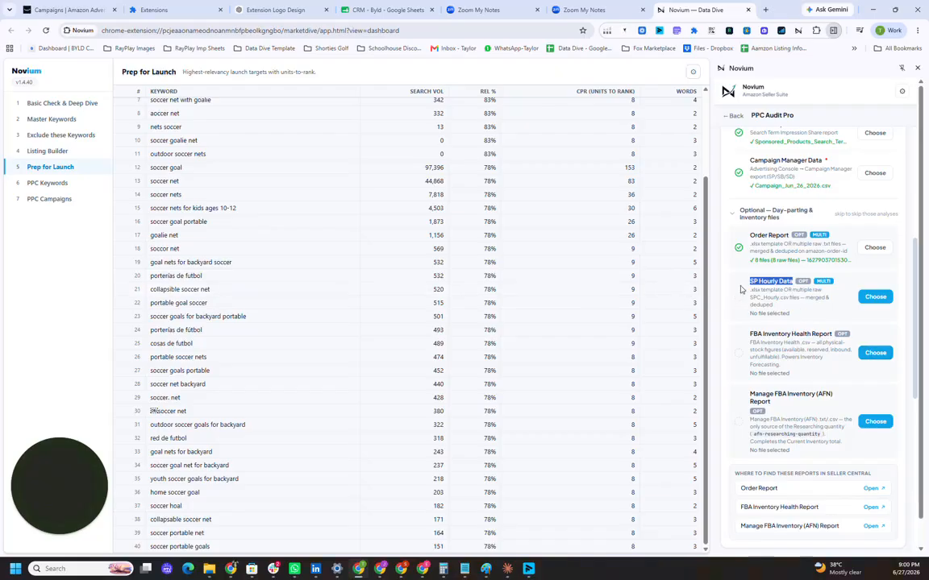
left_click(887, 354)
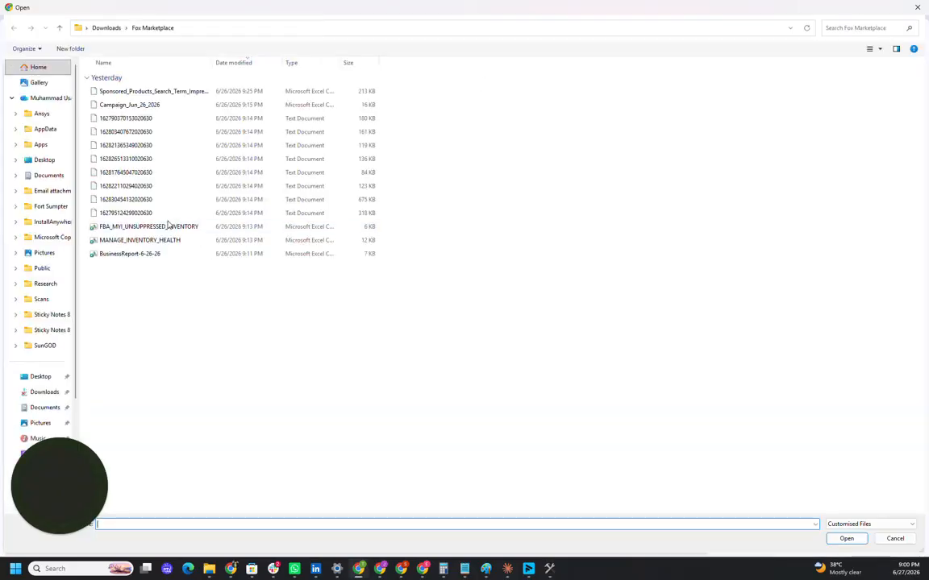
double_click(151, 228)
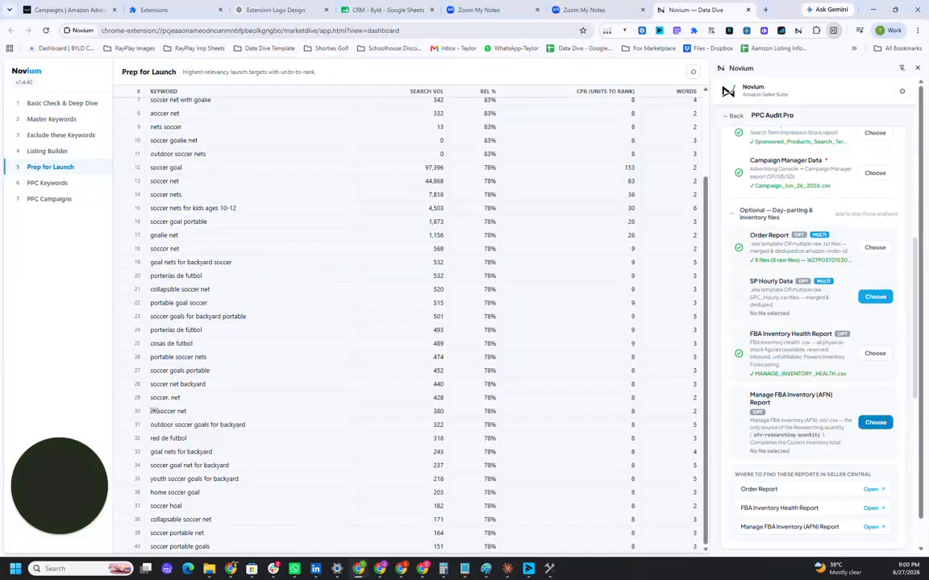
Step: Set the audit's Min Clicks Threshold to 10 and Min Spend Threshold to $15 in the core targets
scroll(790, 466, "down", 5)
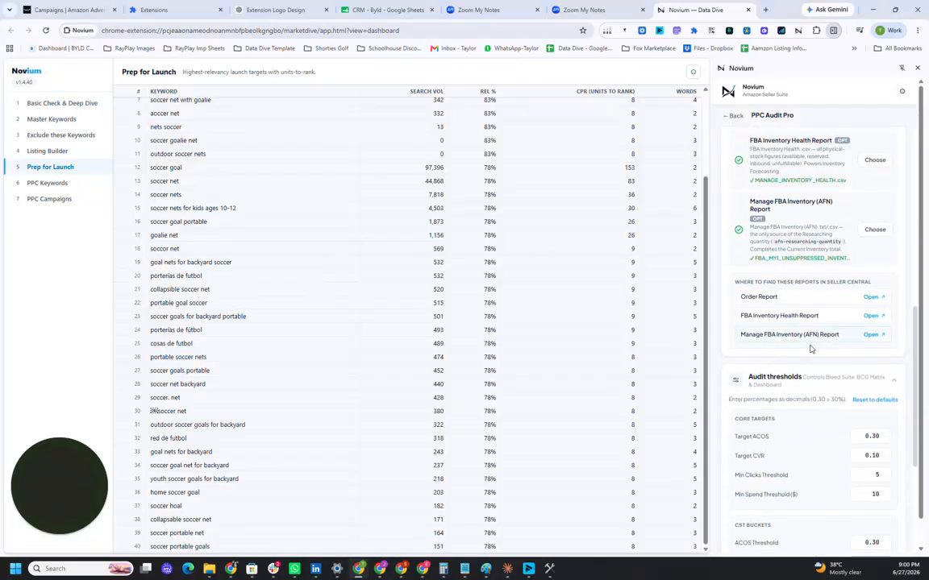
scroll(840, 215, "up", 1)
scroll(822, 368, "down", 1)
scroll(823, 368, "down", 4)
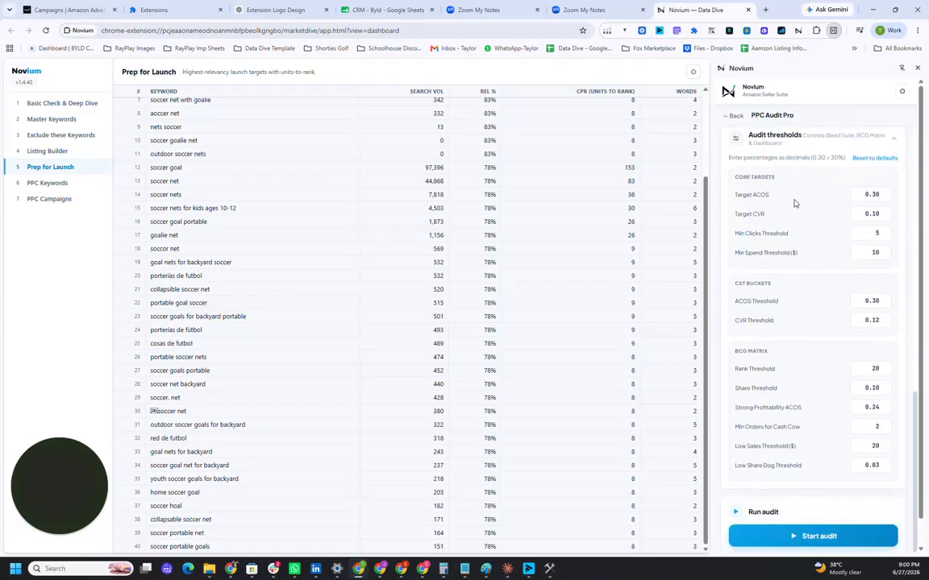
scroll(819, 211, "down", 1)
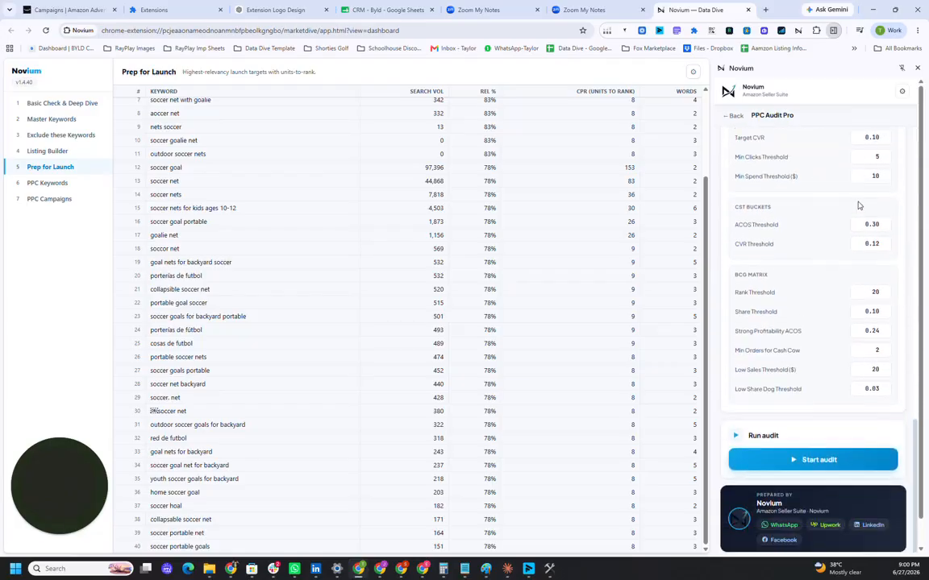
double_click(878, 158)
key("Tab")
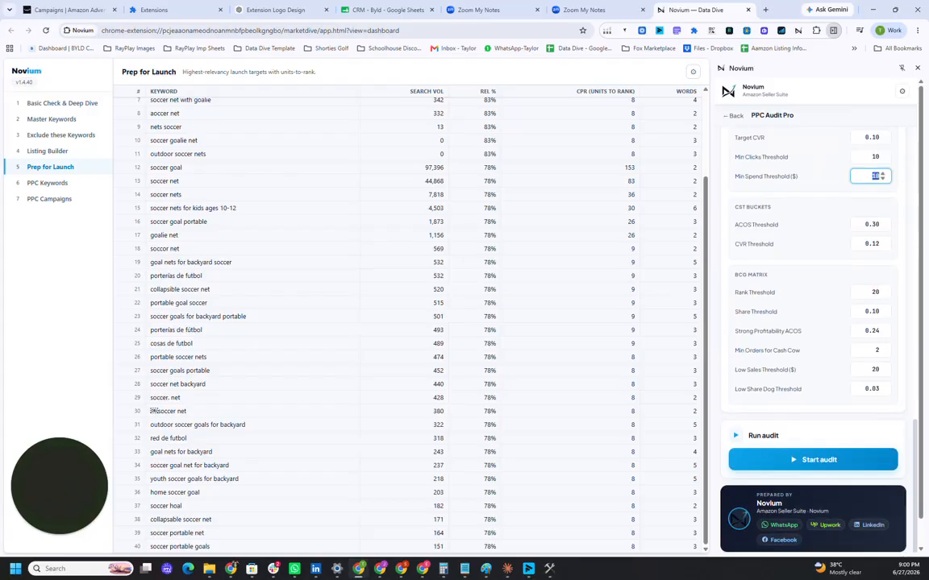
type("15")
left_click(760, 300)
scroll(767, 350, "down", 1)
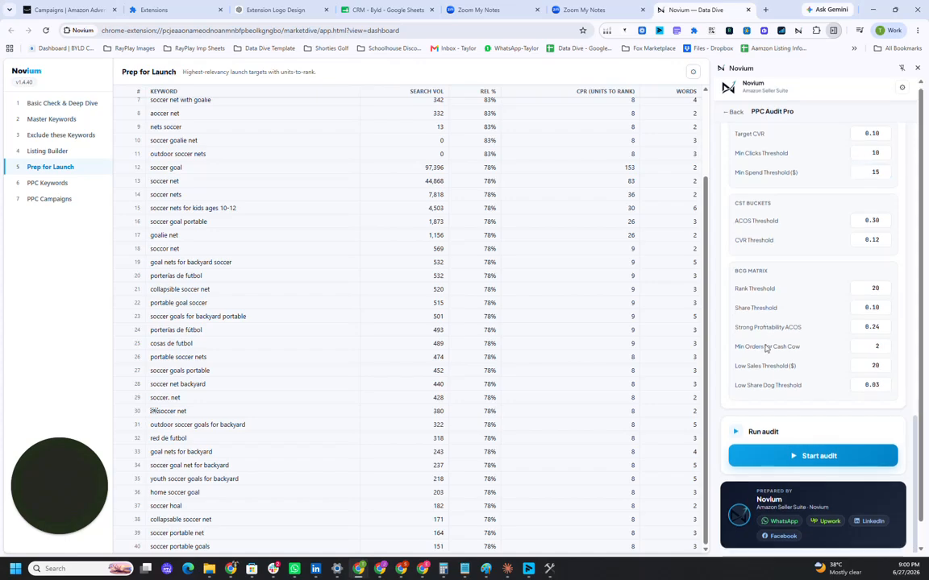
Step: Run the audit and look over the Account Overview in its full dashboard
left_click(788, 432)
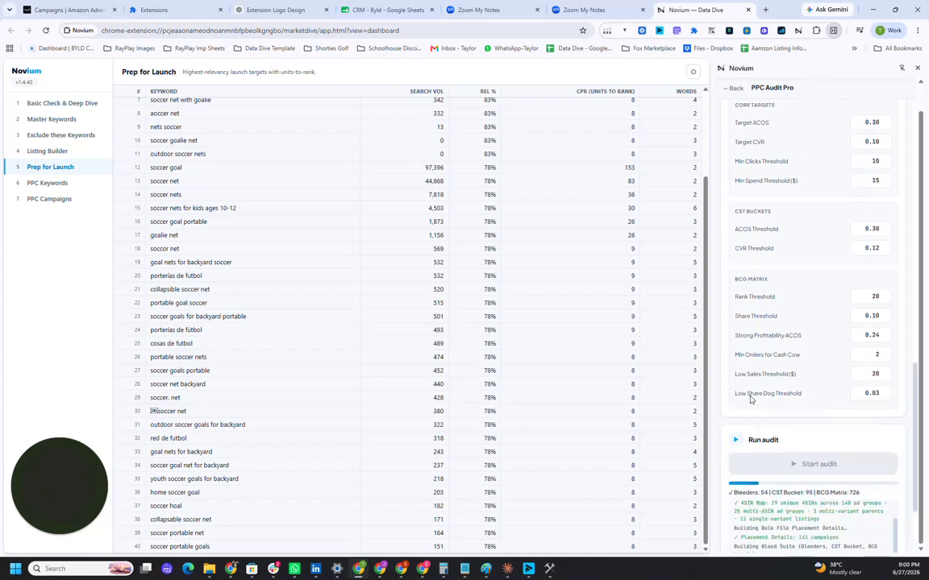
left_click(785, 369)
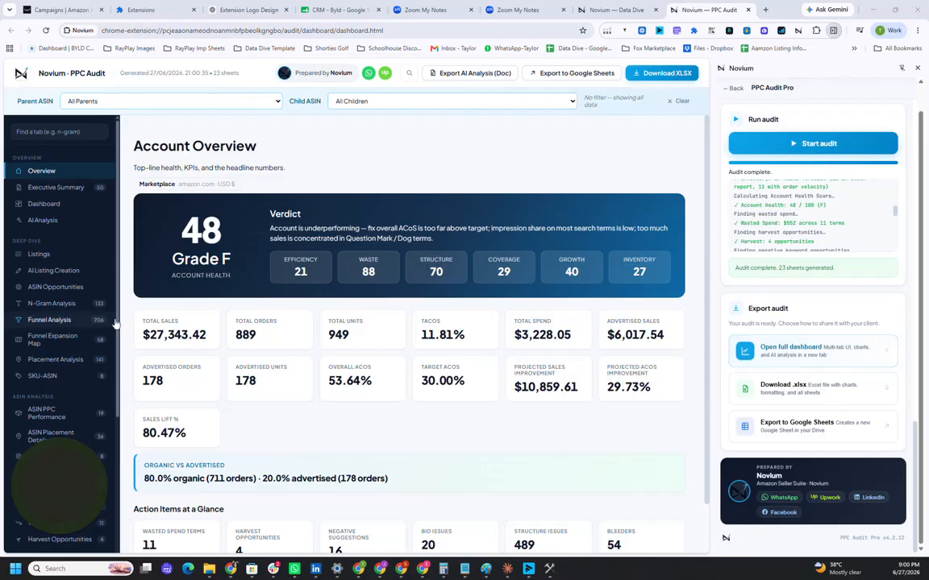
scroll(104, 292, "down", 2)
scroll(152, 312, "down", 1)
scroll(64, 403, "down", 2)
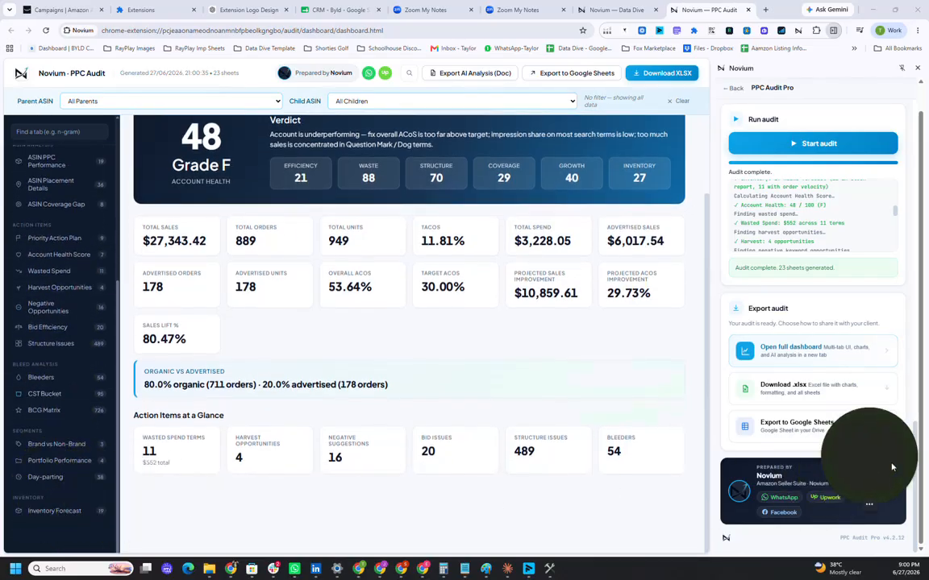
Step: Recalculate the Inventory Forecast with a lead time of 14 days and a safety stock of 0 days
left_click(40, 516)
double_click(150, 155)
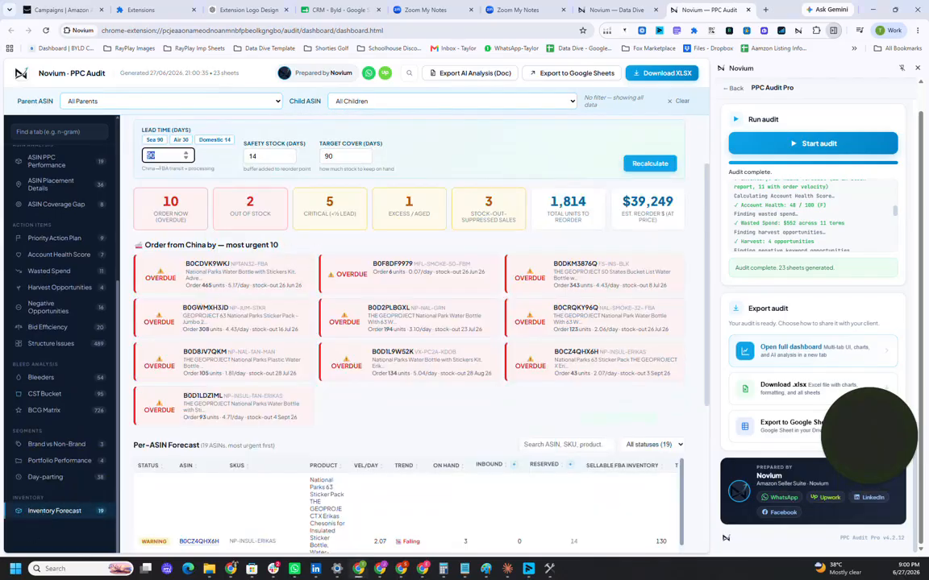
type("14")
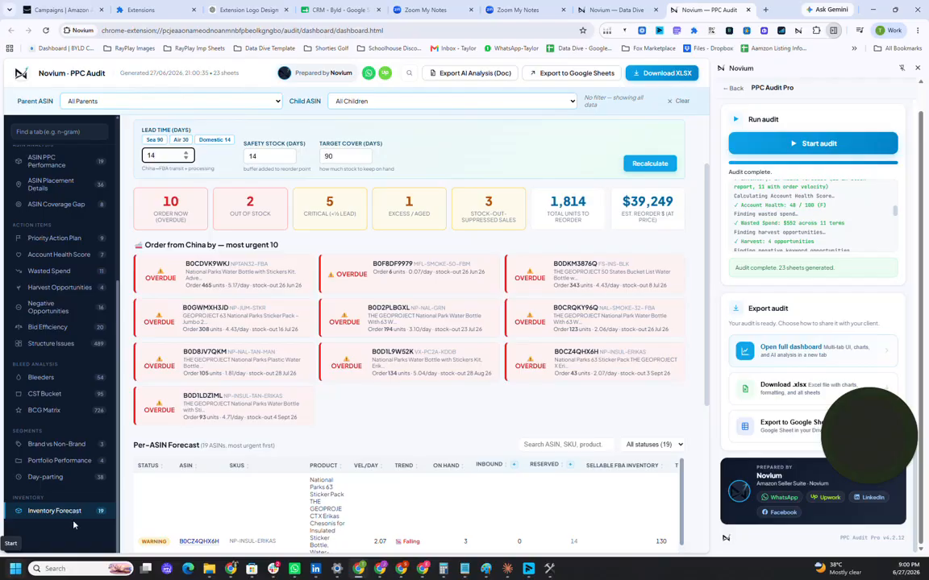
left_click(257, 156)
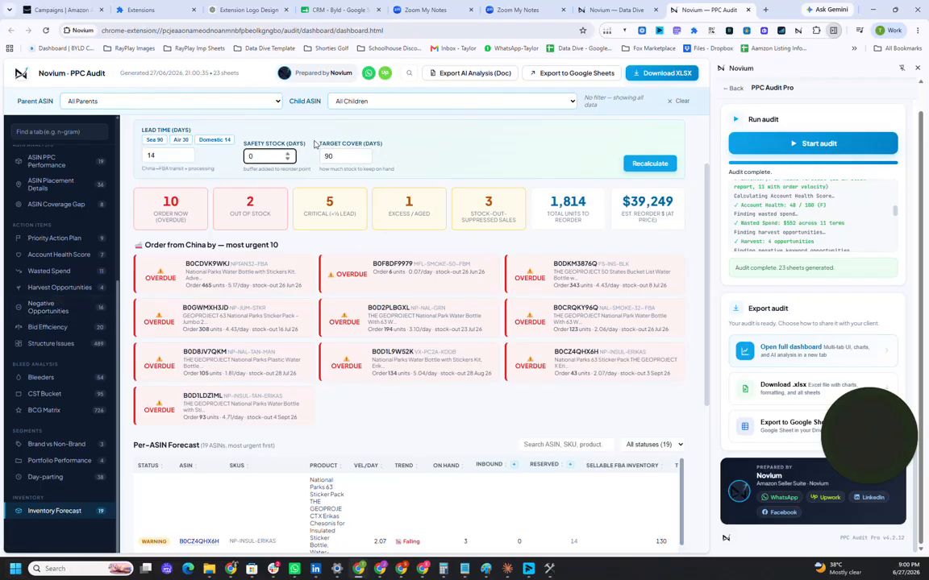
left_click(661, 164)
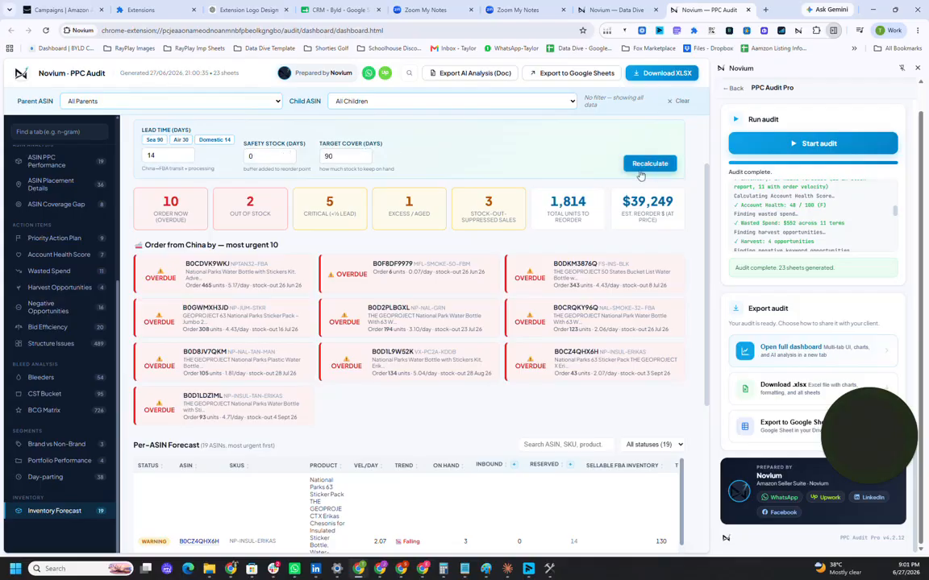
Step: Widen the Product column of the Per-ASIN Forecast table and clear the sorting by product
scroll(171, 345, "down", 4)
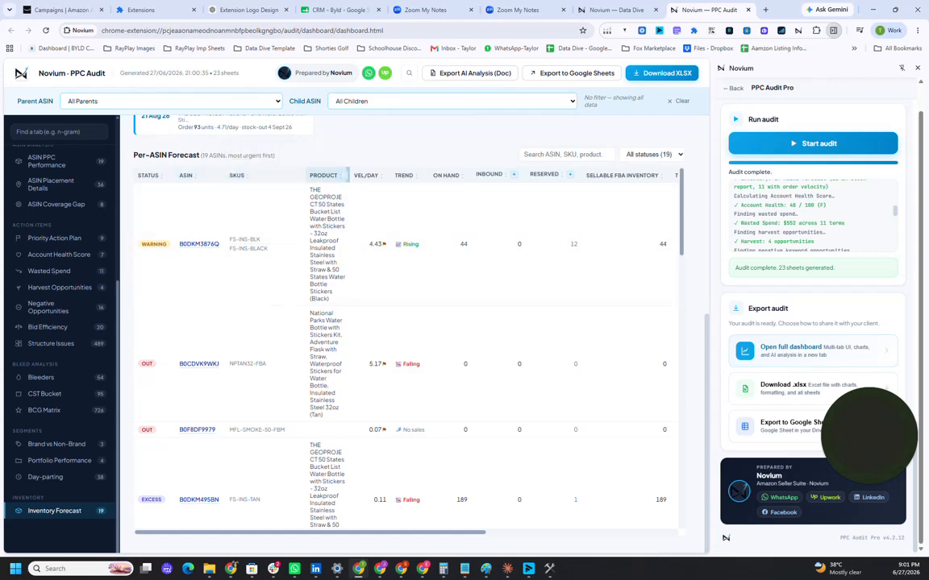
left_click_drag(349, 175, 376, 175)
left_click(367, 175)
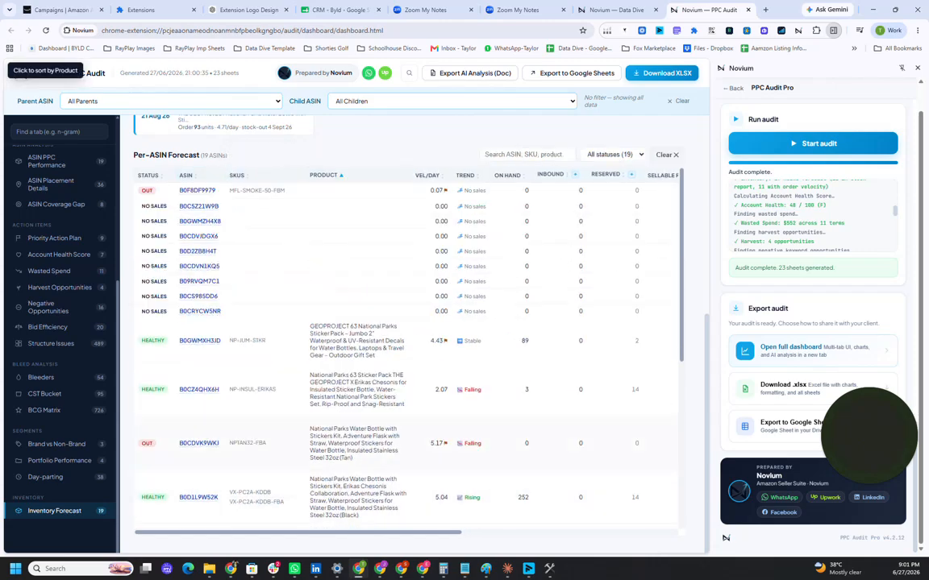
left_click(666, 154)
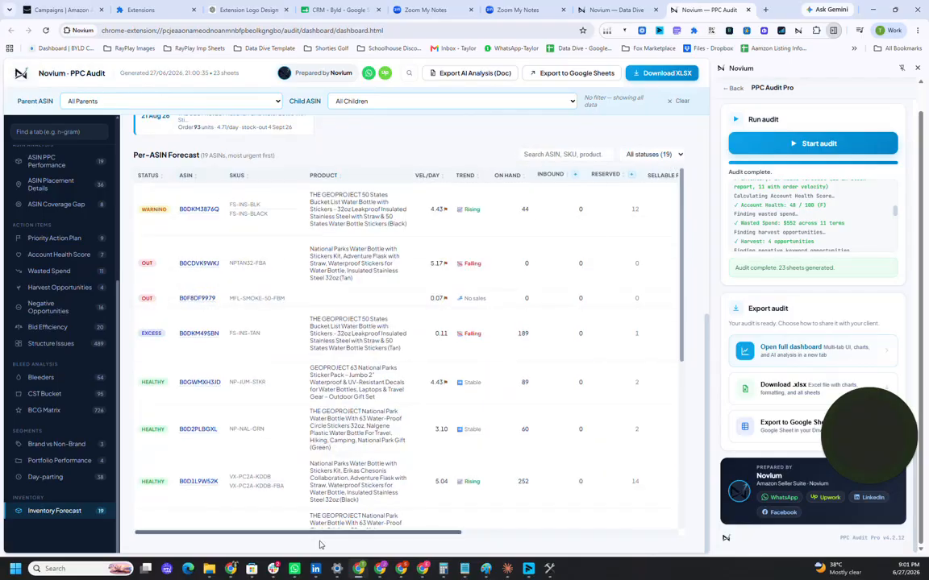
Step: Examine the Per-ASIN Forecast's inventory, reorder, order-by and sales diagnosis columns, and look through the dashboard's list of analyses
left_click_drag(325, 533, 560, 533)
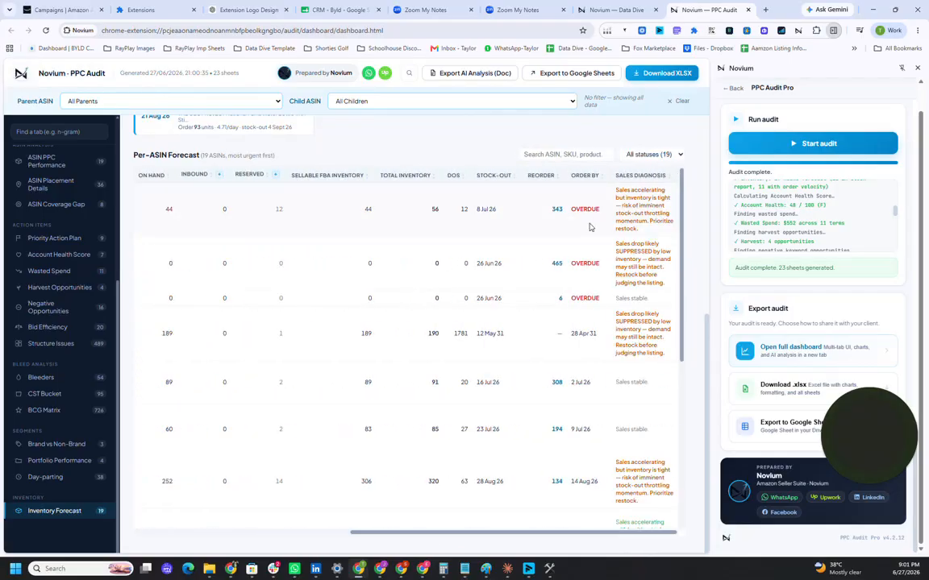
scroll(403, 338, "down", 1)
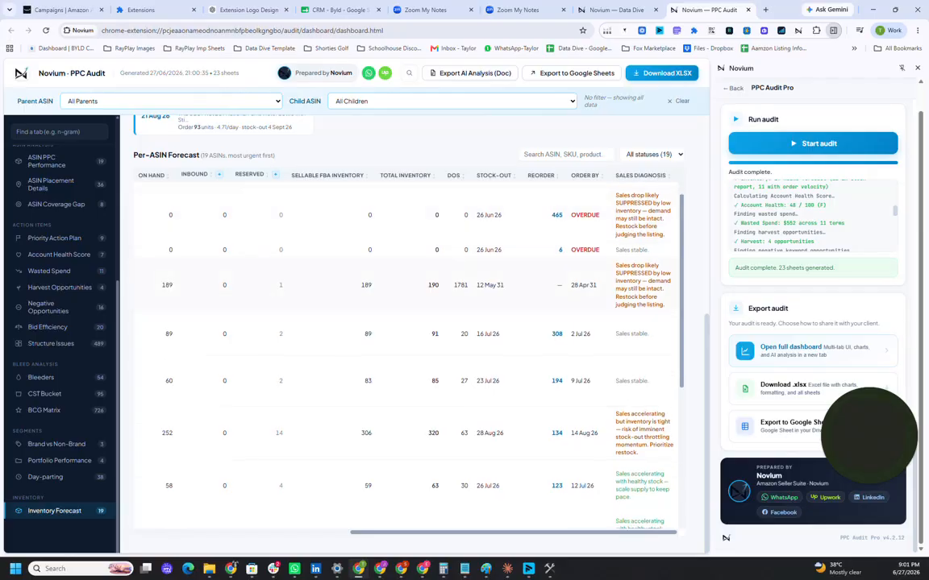
scroll(609, 328, "down", 3)
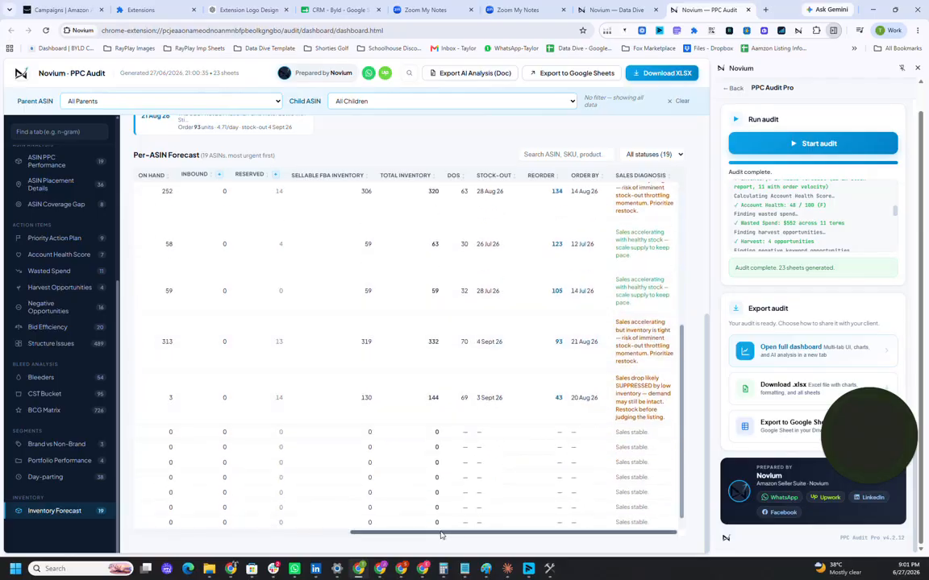
left_click_drag(356, 532, 141, 517)
scroll(141, 443, "up", 5)
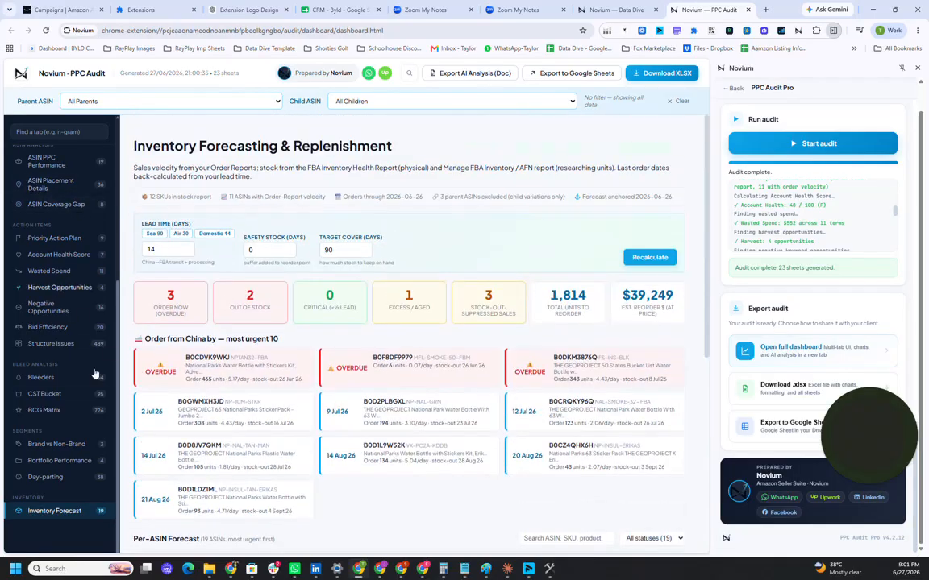
scroll(45, 276, "up", 1)
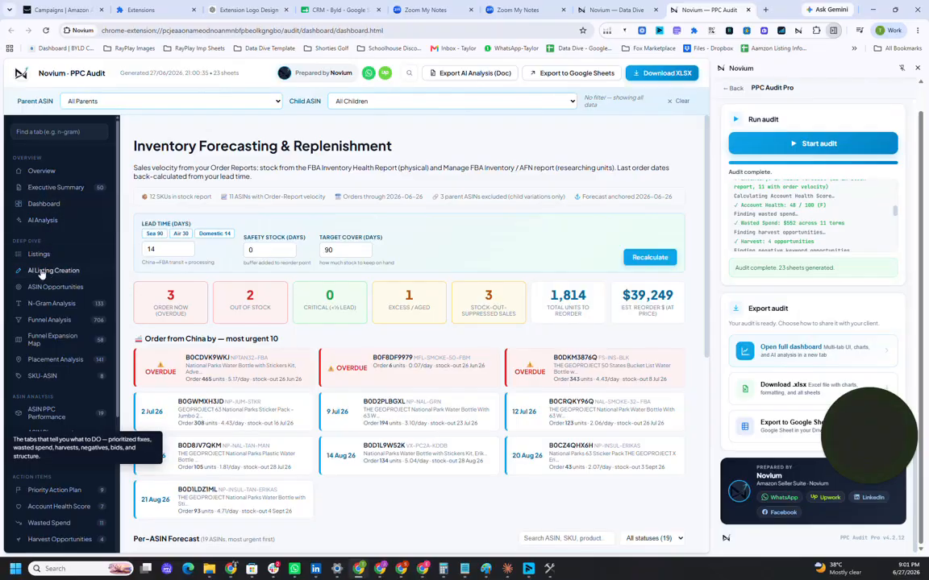
scroll(46, 379, "down", 3)
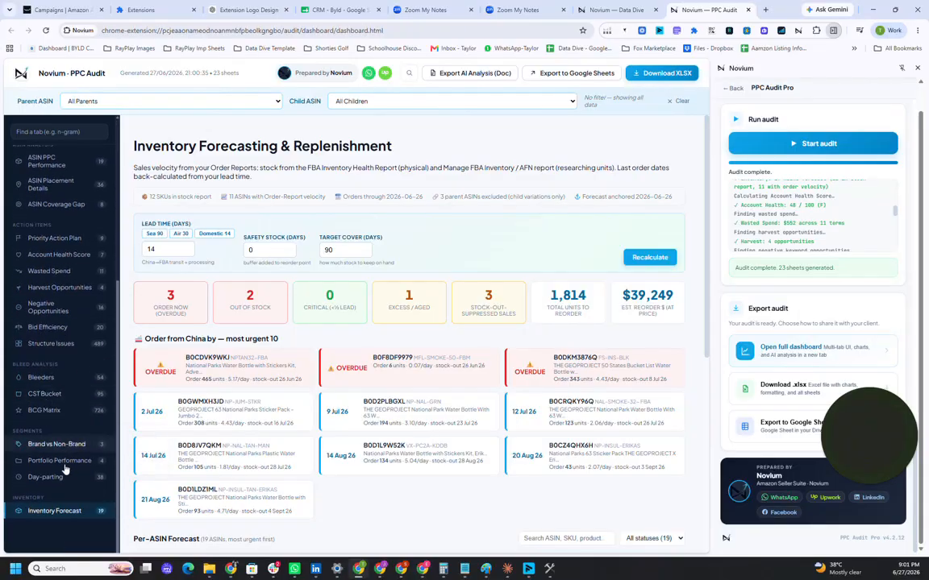
scroll(56, 338, "up", 3)
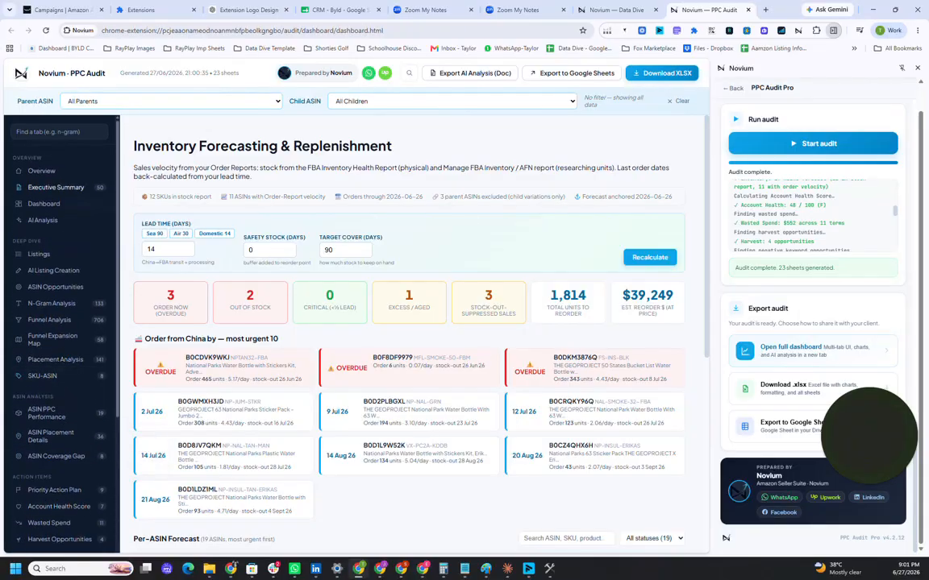
Step: Open Novium's Search Performance Query Dashboard tool and the Search Query Performance report in Seller Central's Brand Analytics
scroll(744, 238, "up", 2)
scroll(744, 238, "up", 4)
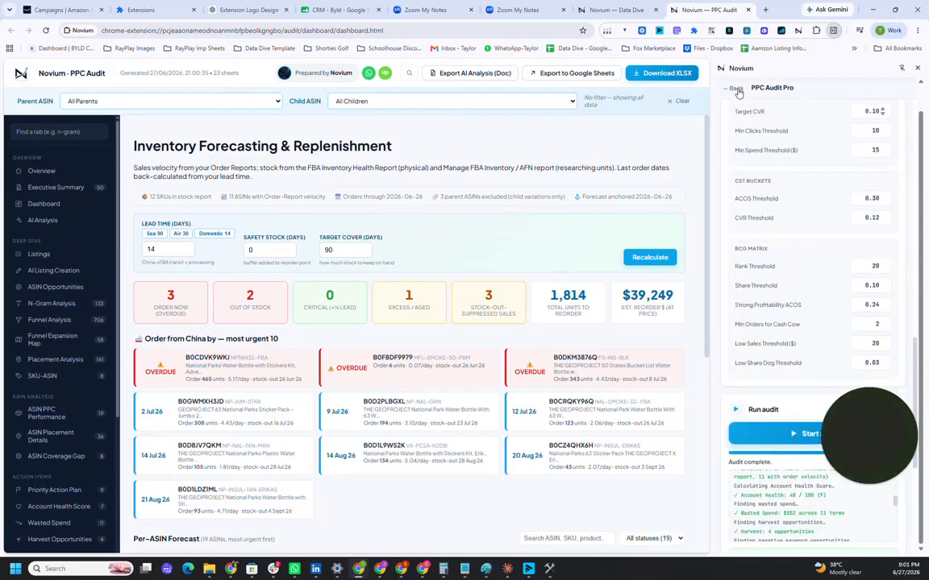
left_click(733, 89)
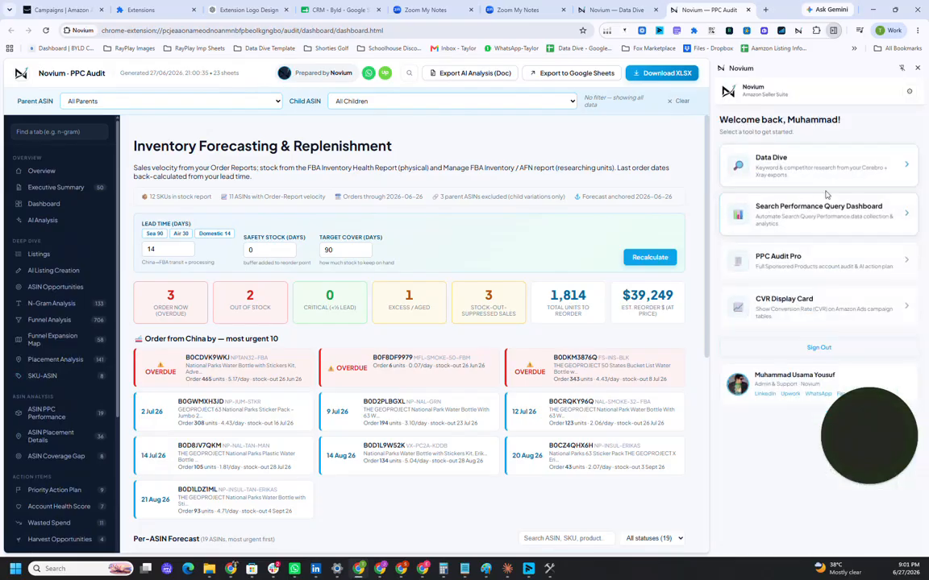
left_click(751, 220)
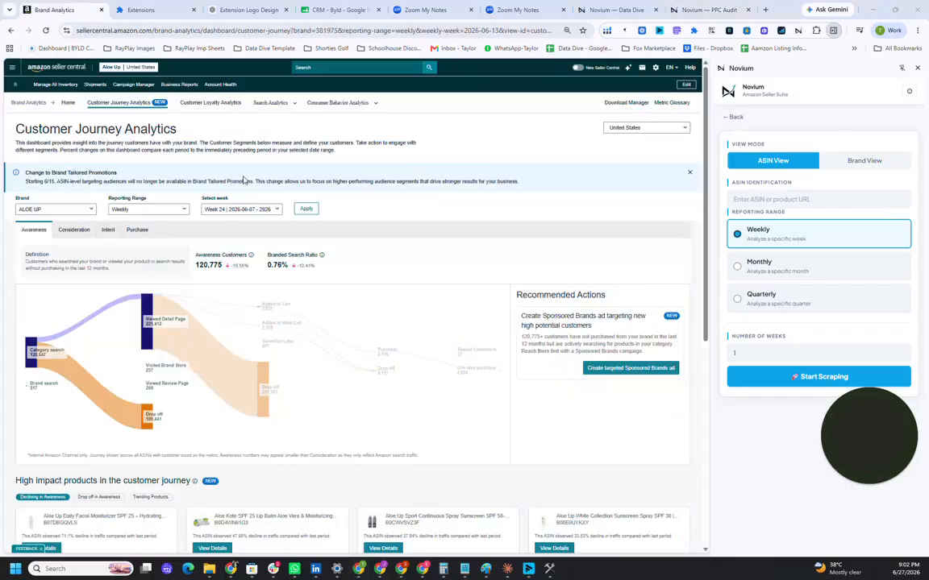
left_click(266, 103)
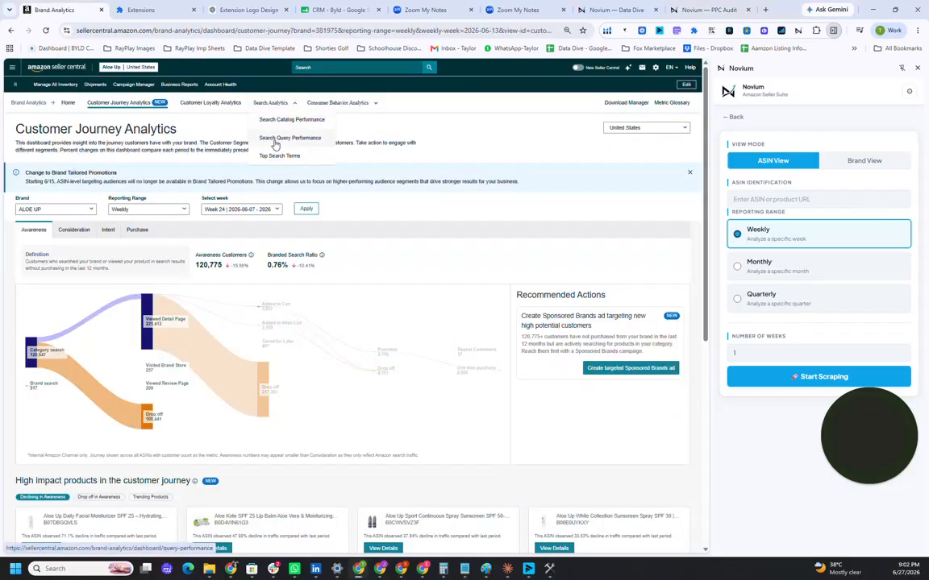
left_click(275, 141)
Step: Try to load the brand list in the Novium tool's Brand View, reloading the Seller Central report page
left_click(823, 164)
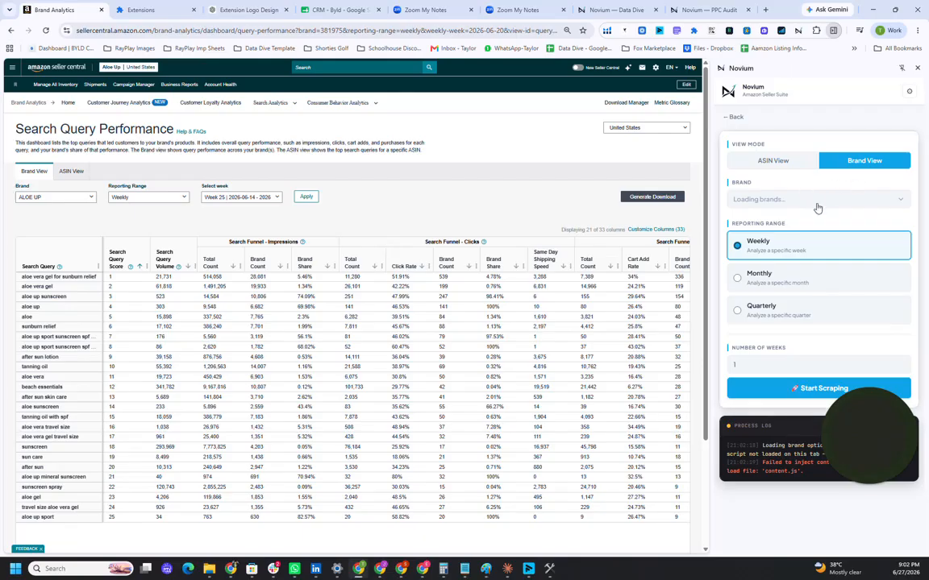
left_click(45, 31)
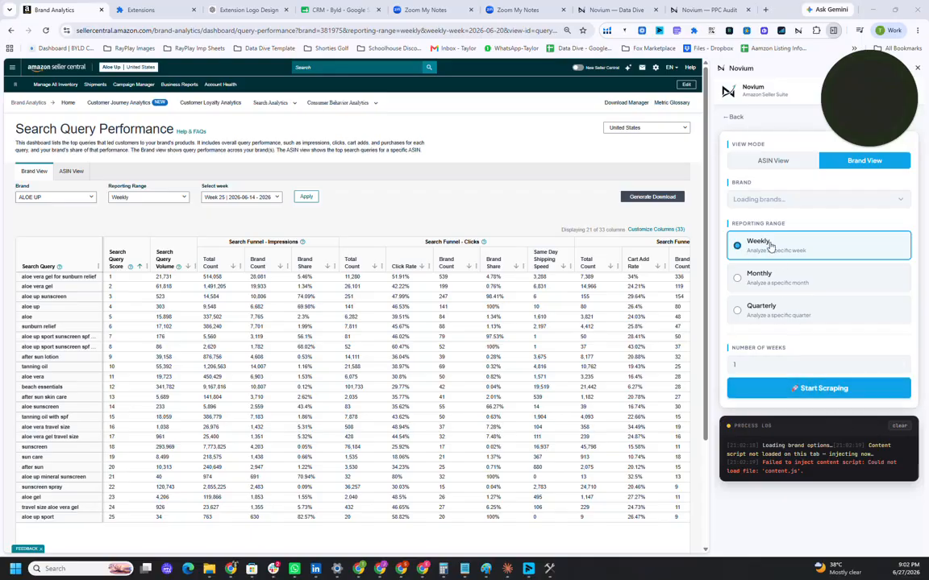
left_click(760, 204)
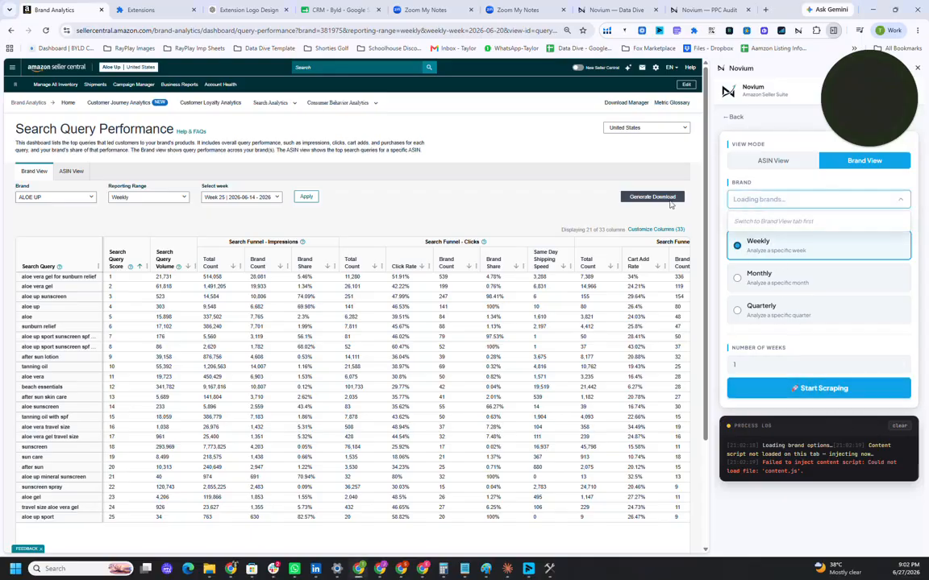
Step: Switch both the Novium tool and the Seller Central report to ASIN View and enter the ASIN B01C0VAU42 for scraping
left_click(762, 162)
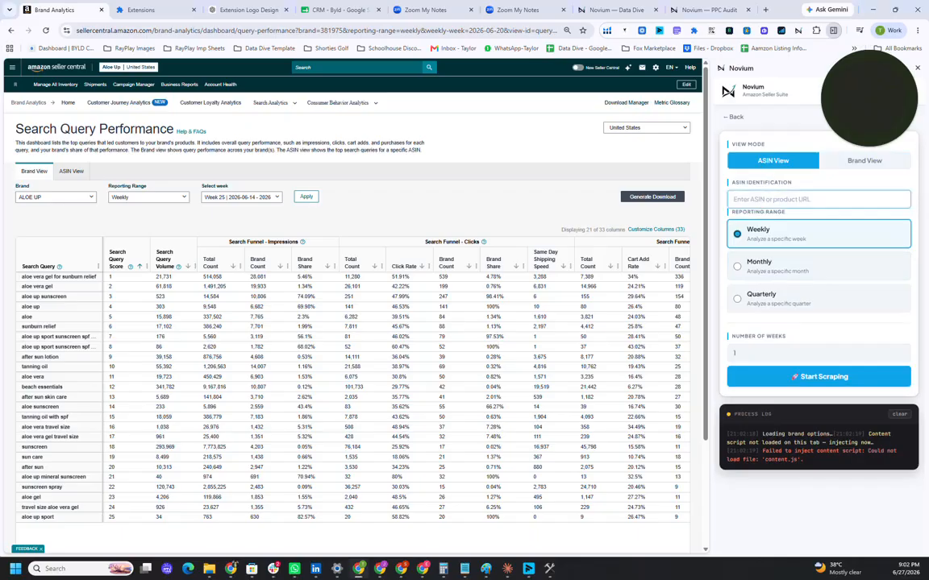
left_click(71, 171)
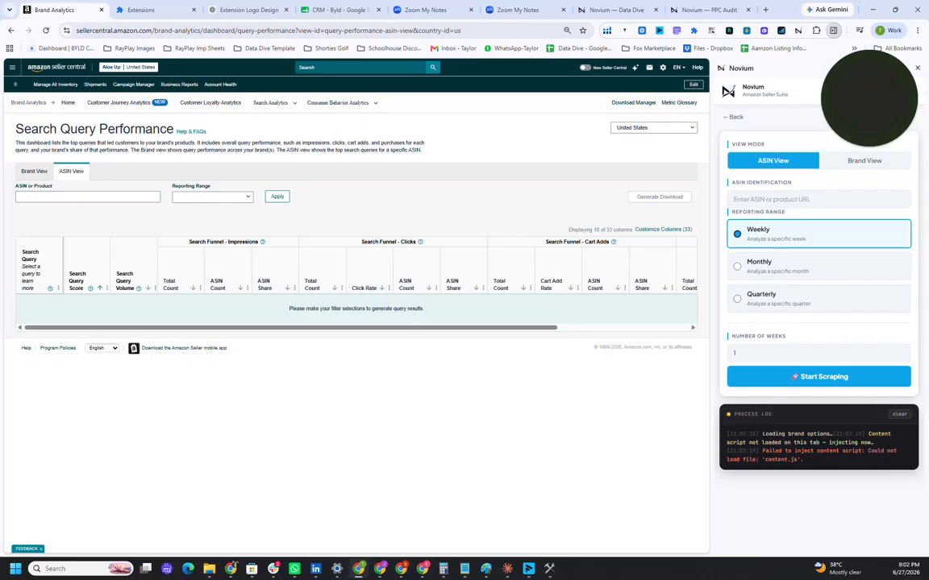
left_click(766, 199)
type("B01C0VAU42")
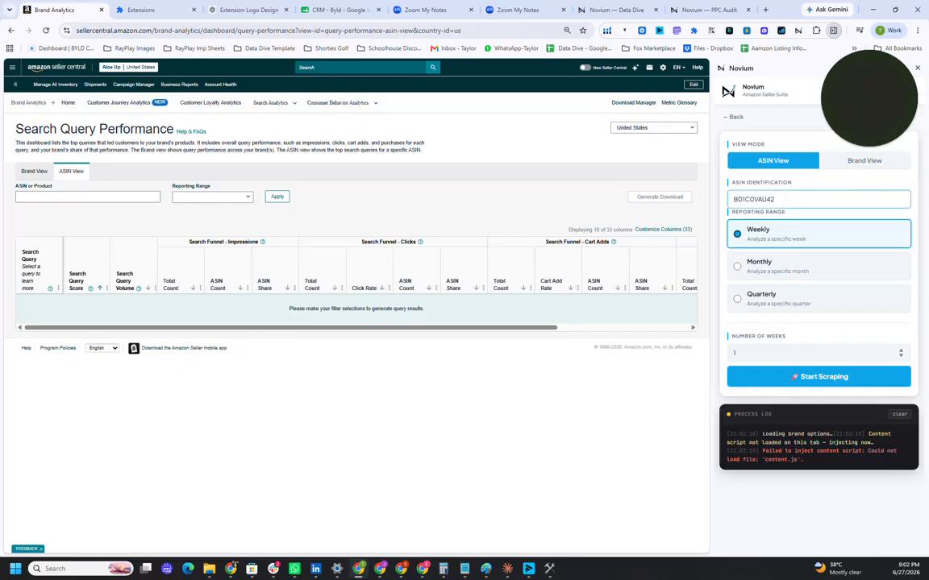
Step: Reload the Seller Central report page and start scraping 1 week of weekly data for the ASIN B01C0VAU42
left_click(793, 420)
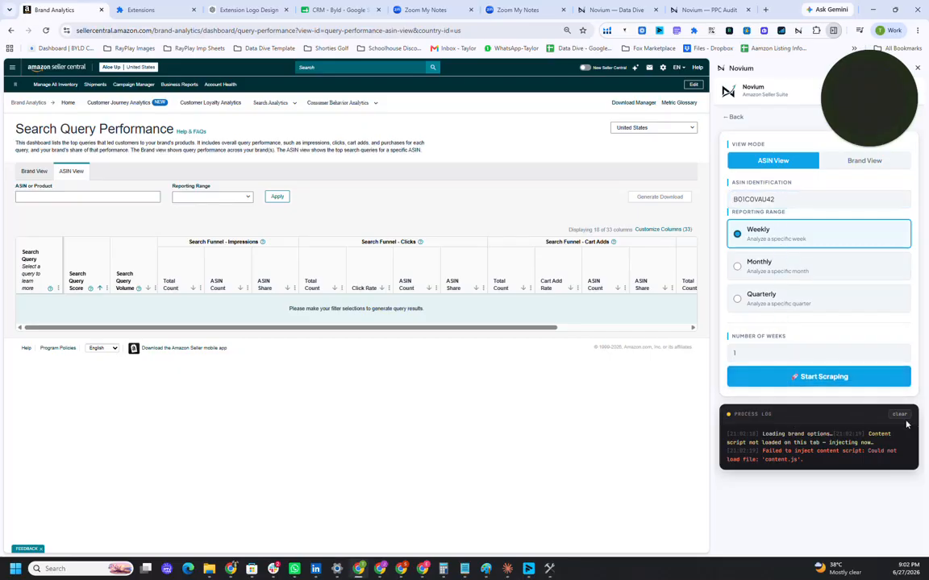
left_click(47, 31)
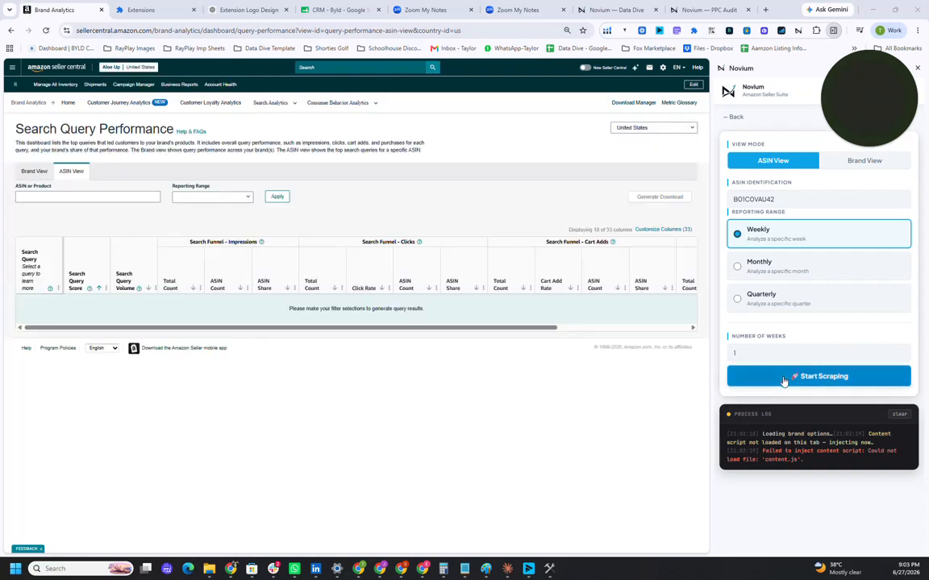
left_click(782, 376)
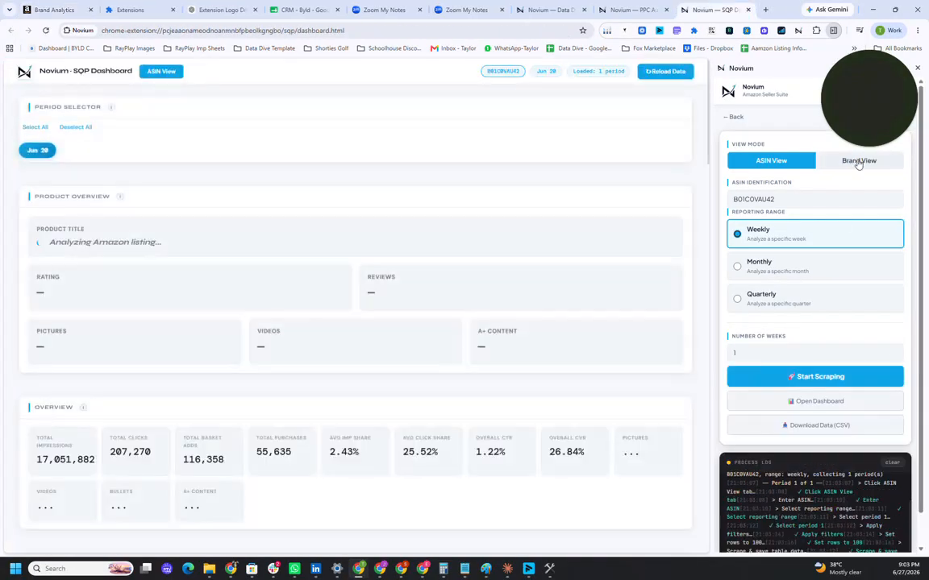
Step: Return to the Brand View of the Seller Central report and try to load the brand list in Novium's Brand View
left_click(822, 160)
left_click(780, 201)
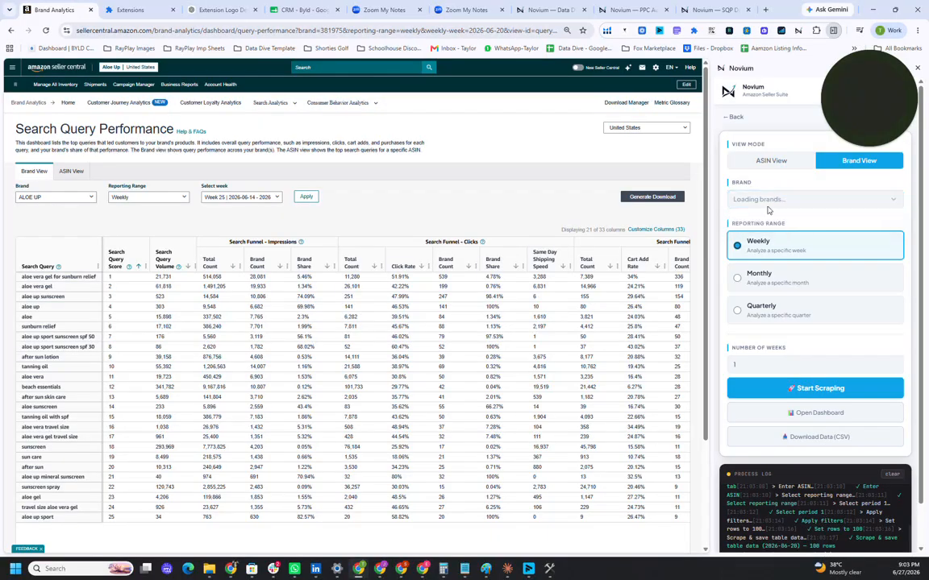
left_click(767, 205)
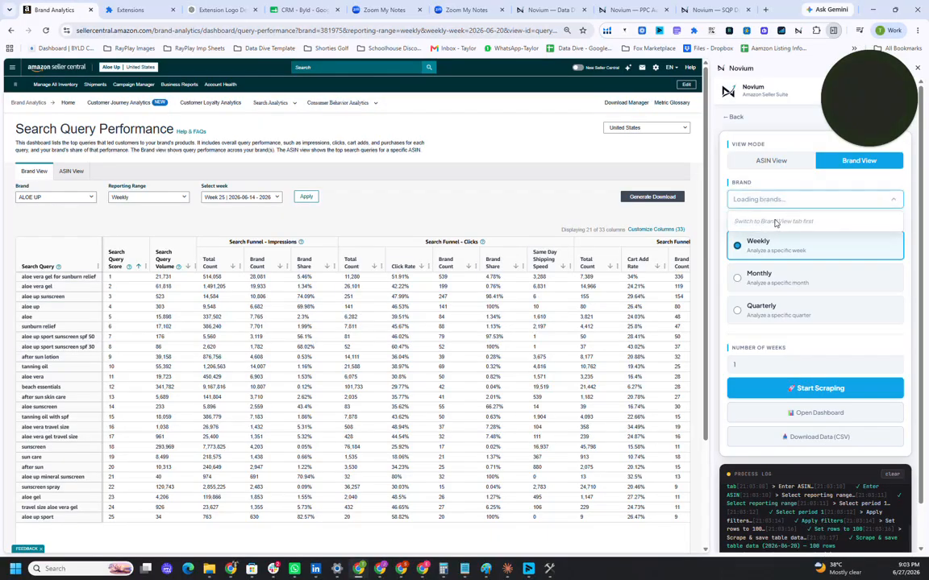
left_click(773, 187)
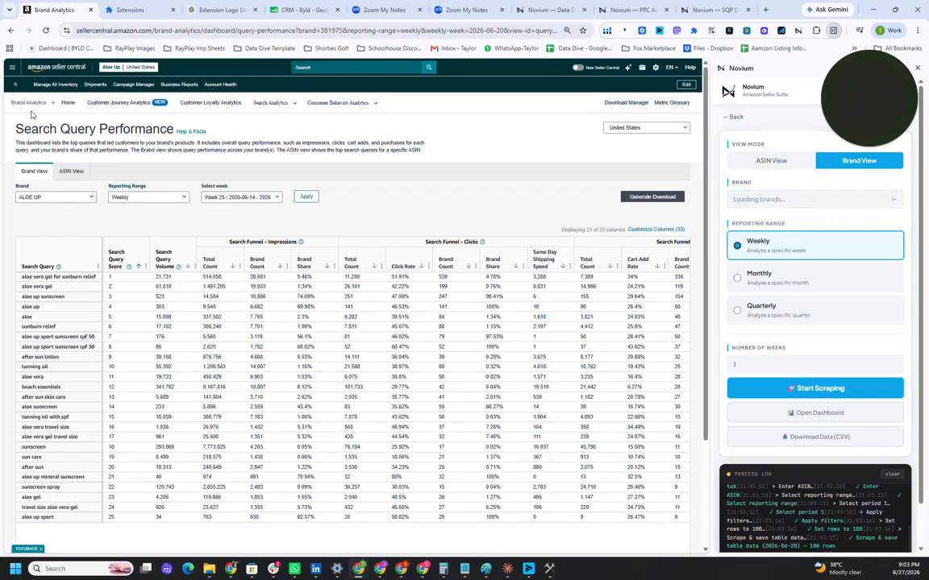
Step: Reload the report page so the brand ALOE UP loads in Novium's Brand View, and scrape 4 weeks of its weekly data
left_click(46, 30)
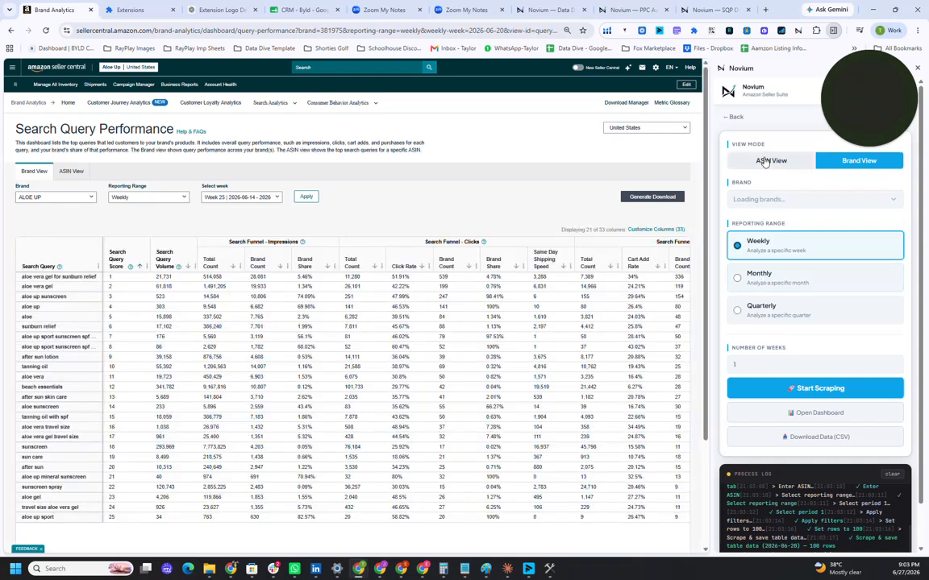
left_click(764, 161)
left_click(822, 168)
left_click(764, 200)
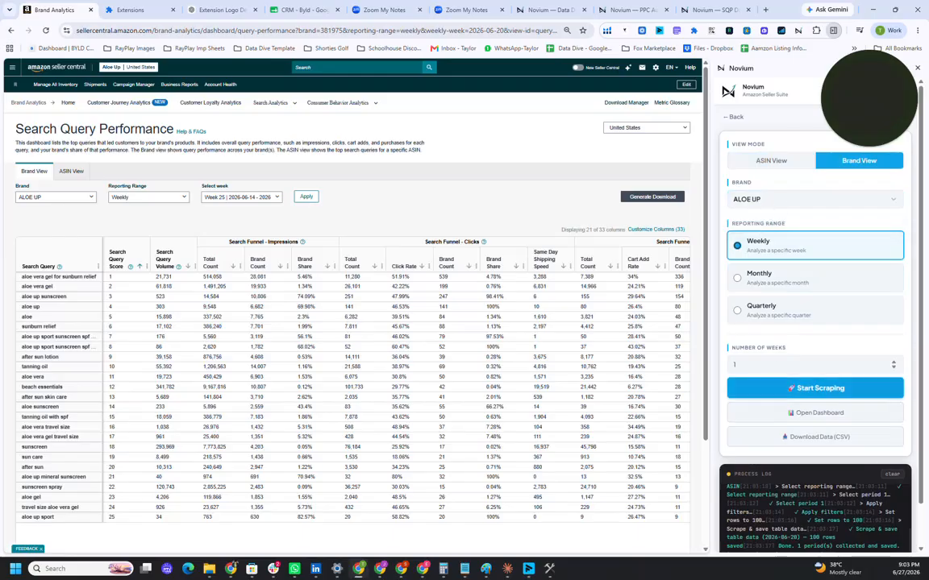
left_click(737, 364)
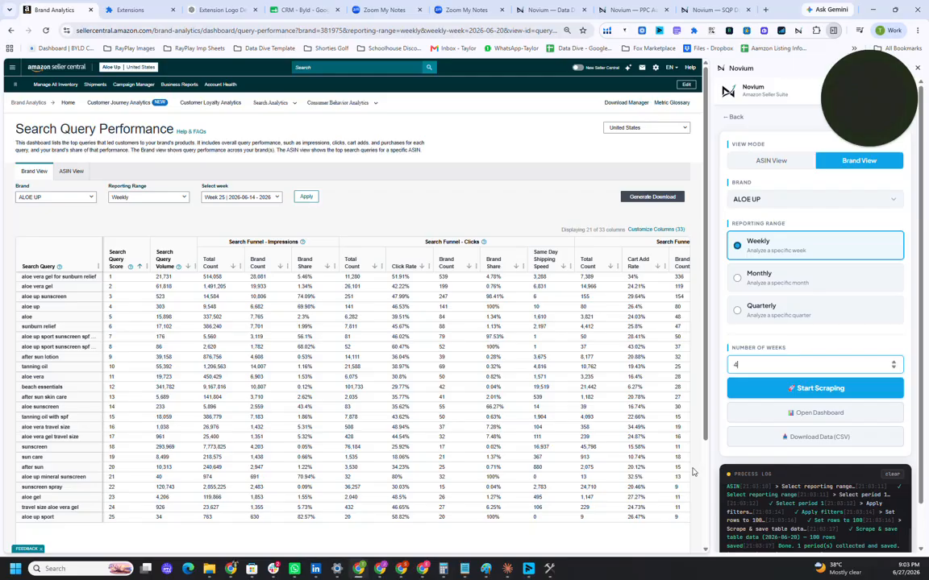
left_click(767, 387)
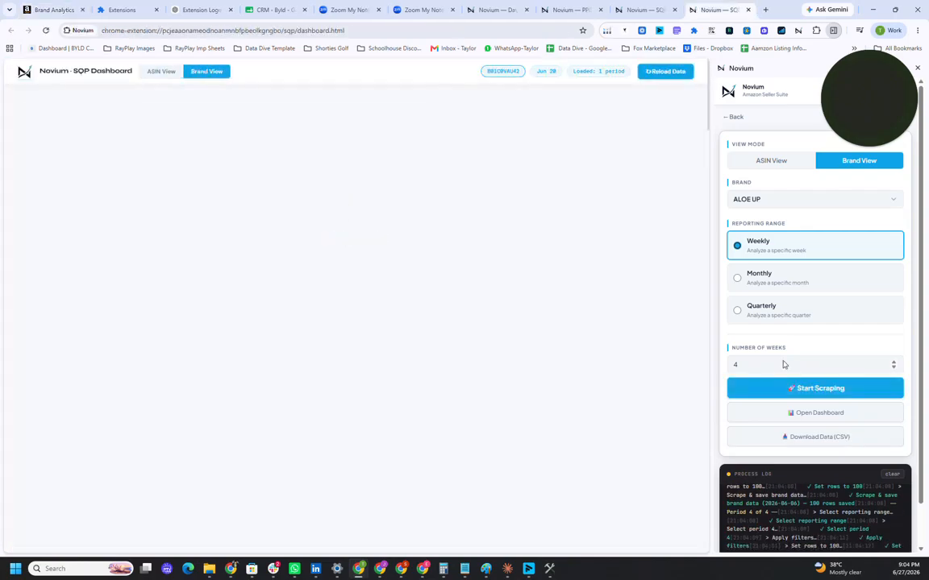
Step: Open the dashboard for the scraped brand data and download the data as CSV, returning the scraping tool to ASIN View
left_click(809, 413)
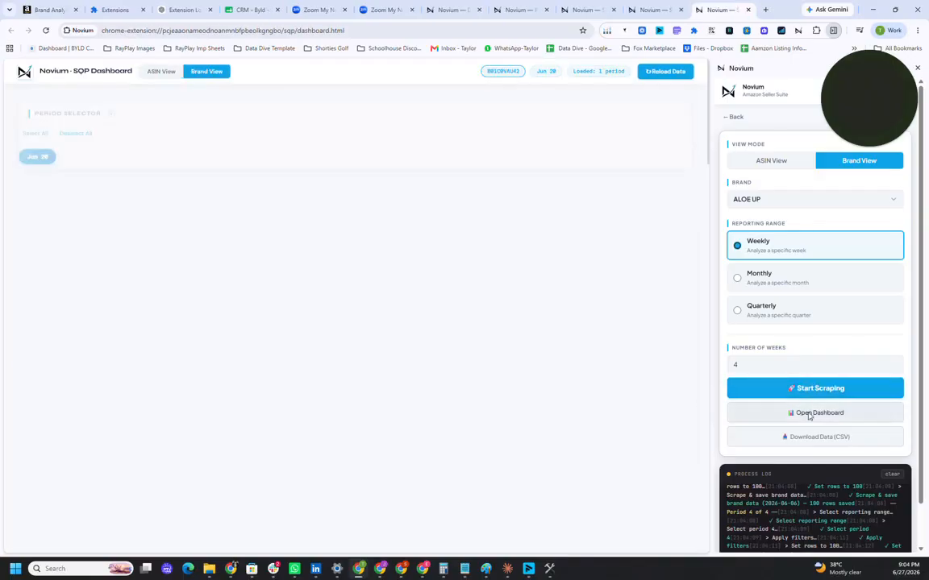
left_click(810, 436)
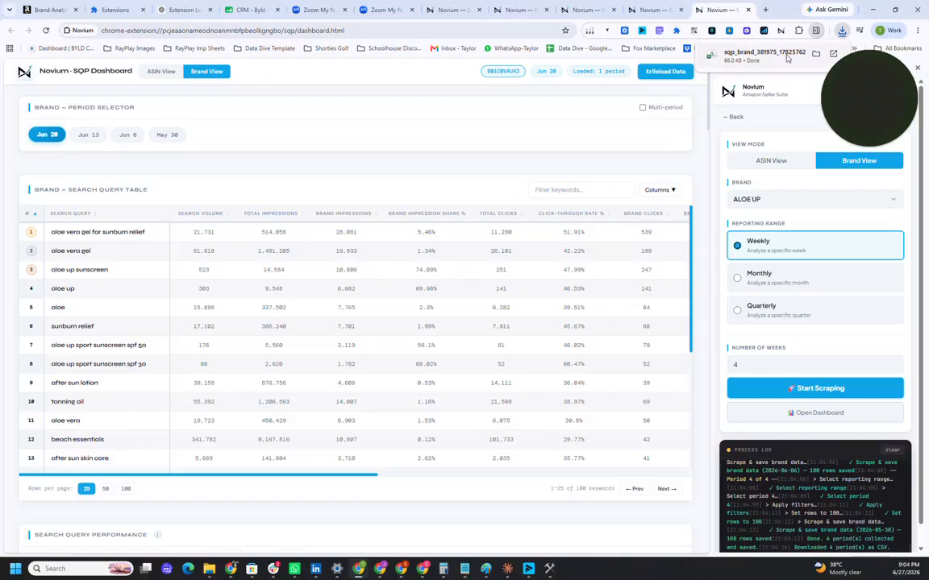
left_click(762, 164)
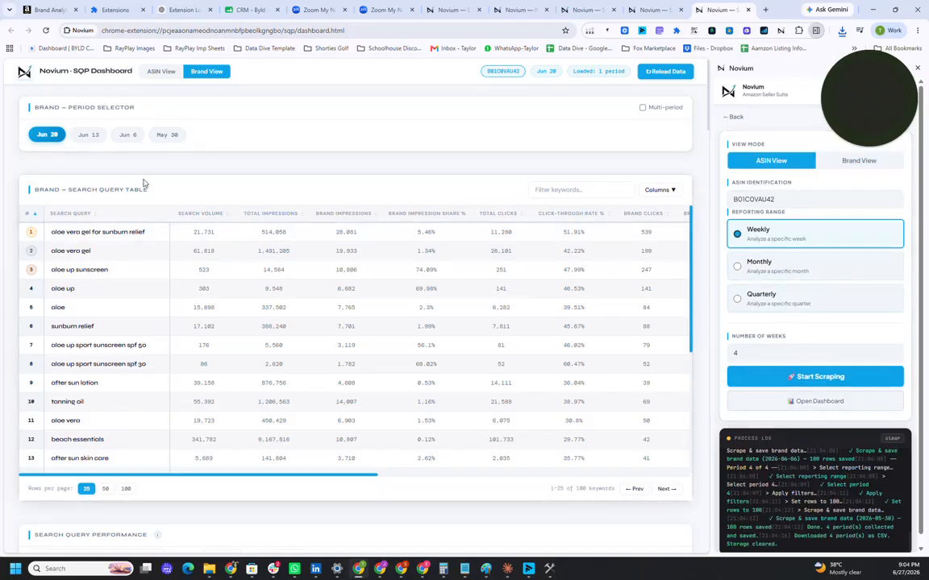
Step: Turn on the multi-period brand table and toggle its sorting by search volume
left_click(643, 108)
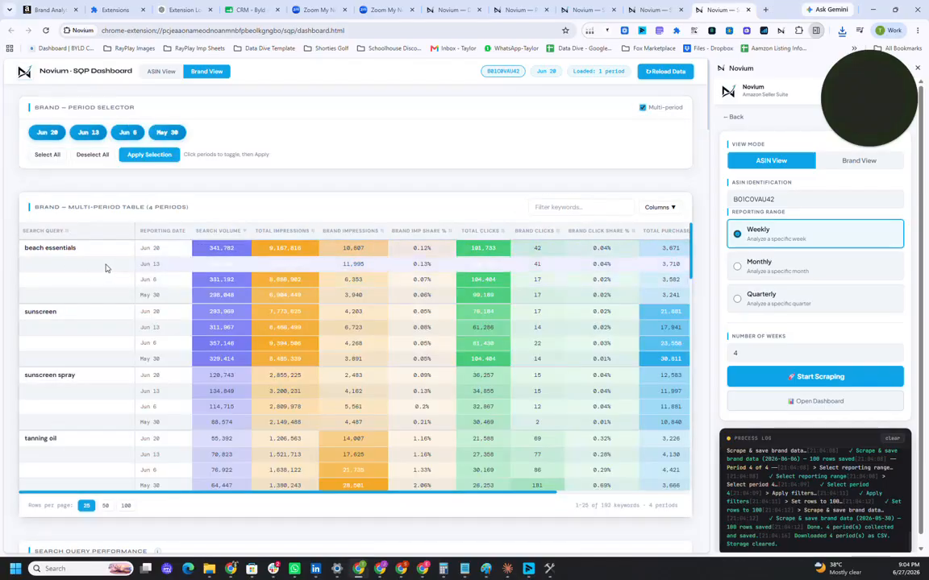
left_click(229, 233)
left_click(228, 233)
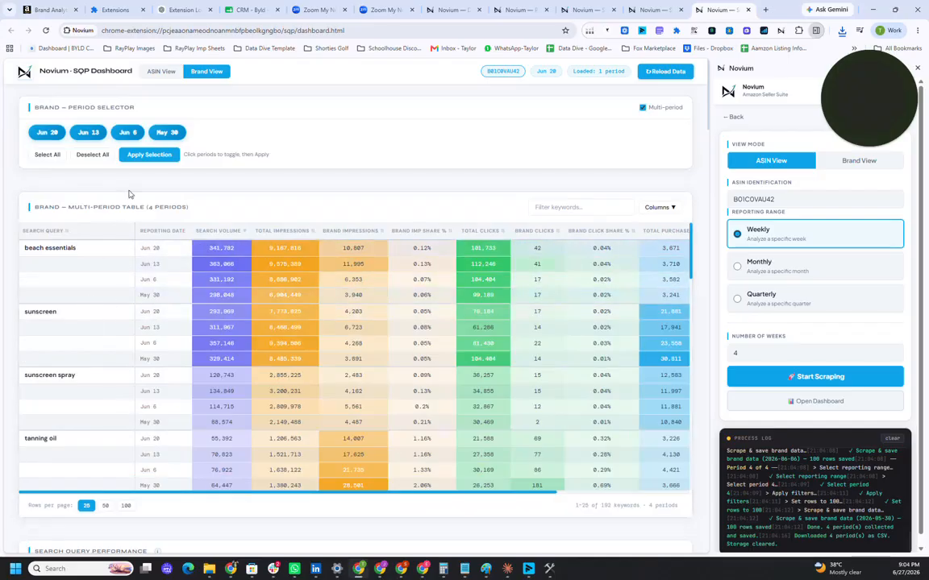
Step: Look over the dashboard's trend charts and copy the search query "beach essentials" from the multi-period brand table
scroll(134, 206, "down", 1)
scroll(134, 206, "down", 5)
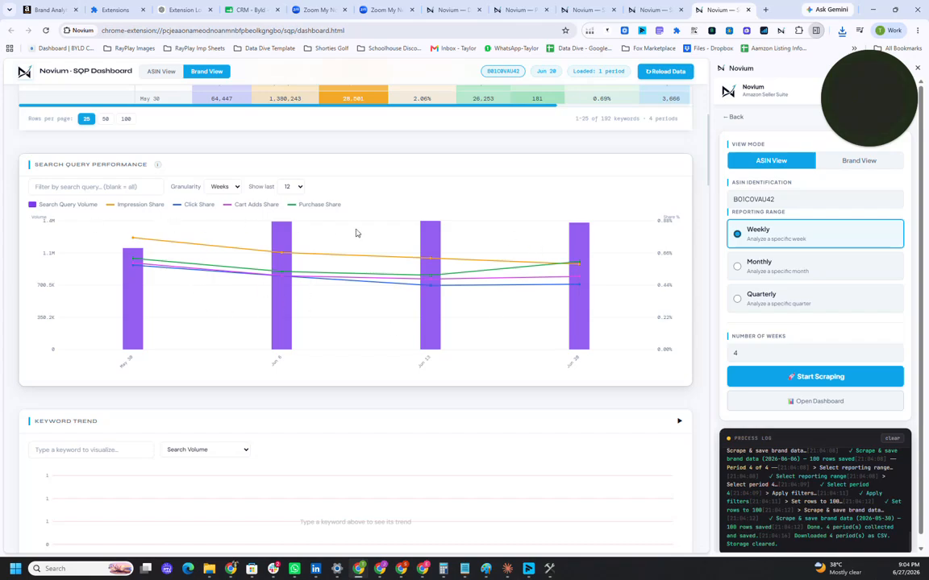
scroll(356, 254, "down", 4)
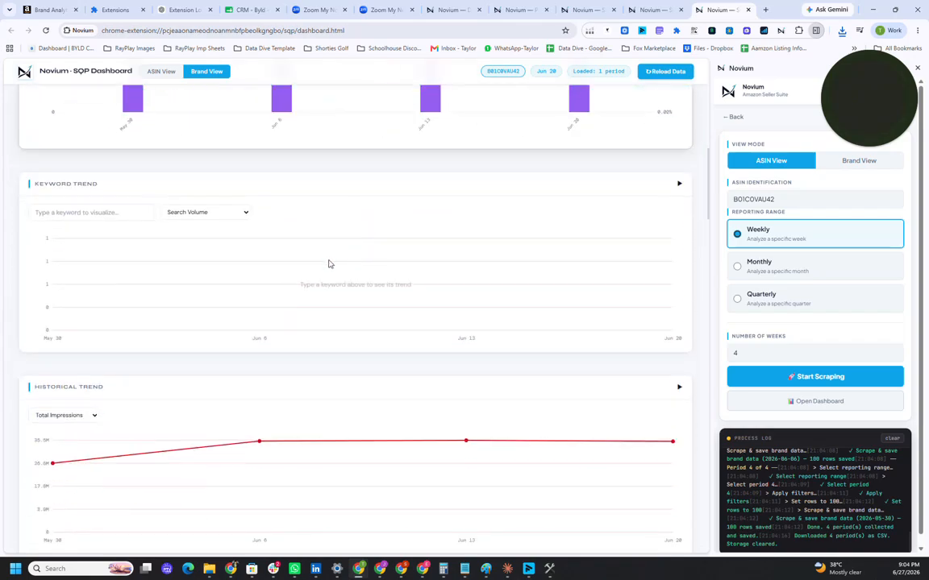
left_click(69, 208)
scroll(73, 223, "up", 1)
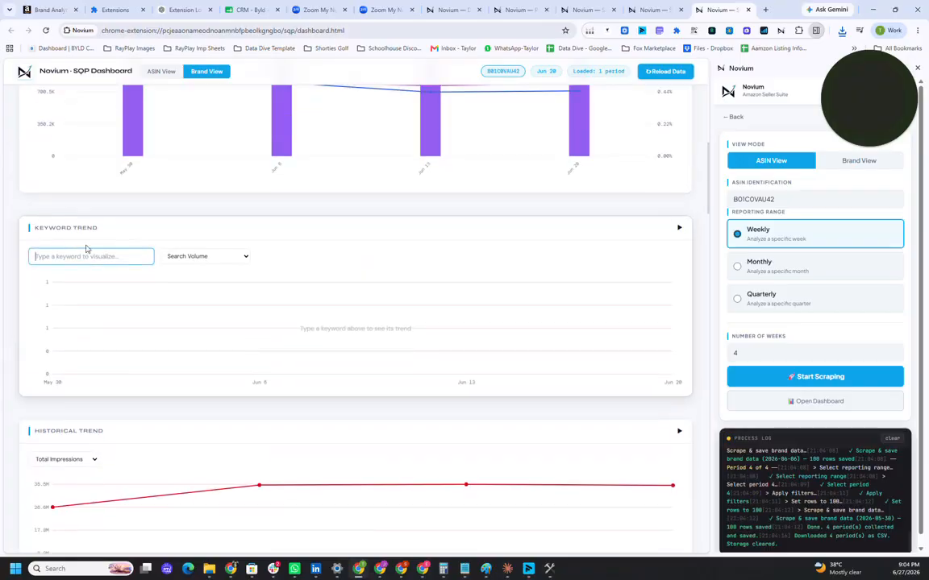
scroll(87, 249, "up", 10)
left_click_drag(79, 200, 22, 205)
key("ctrl+c")
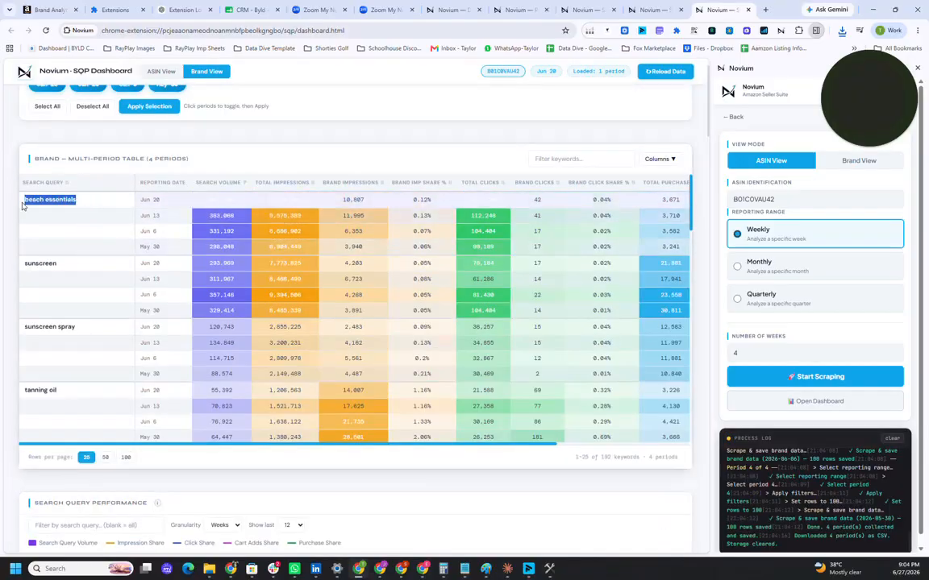
Step: Chart the Keyword Trend for "beach essentials" with Brand Impressions as the metric
scroll(137, 323, "down", 6)
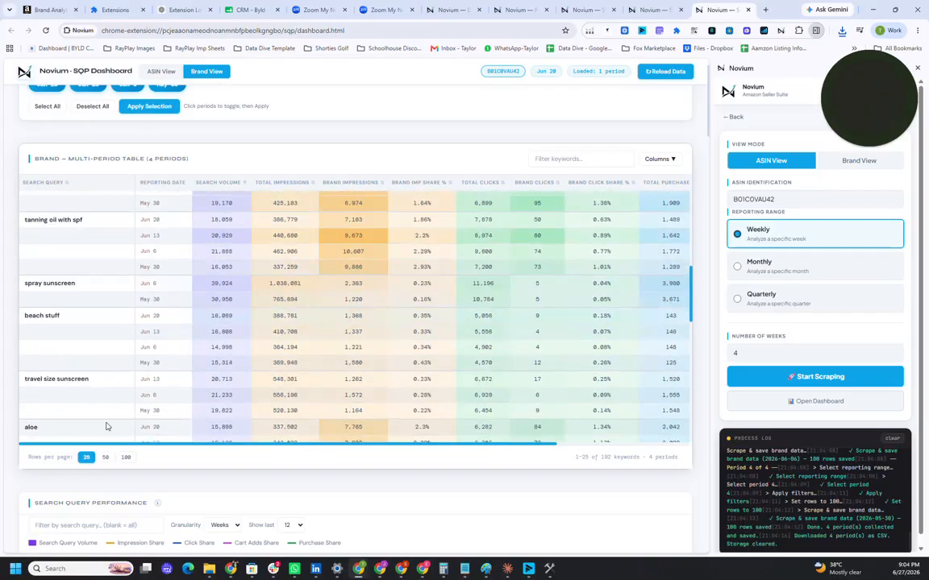
scroll(106, 426, "down", 8)
left_click(68, 304)
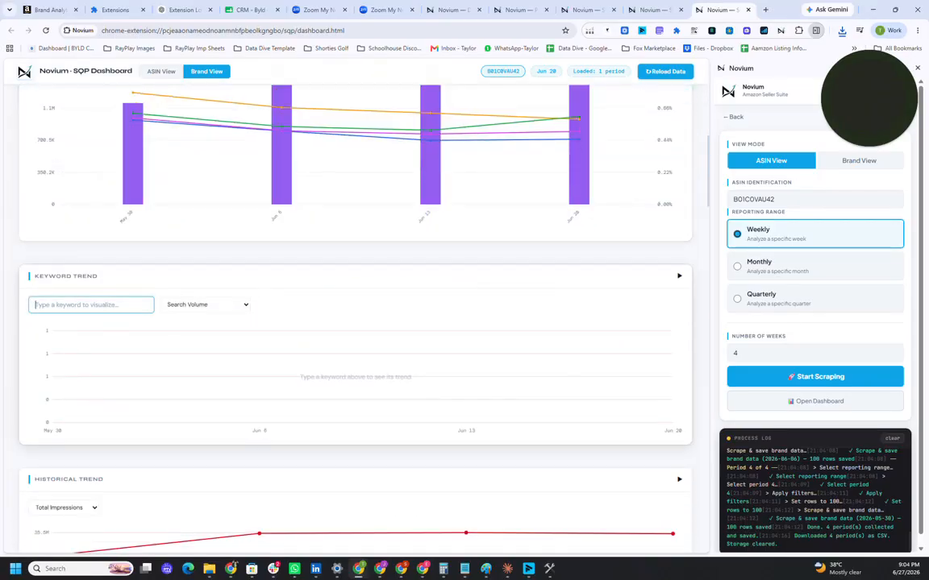
key("ctrl+v")
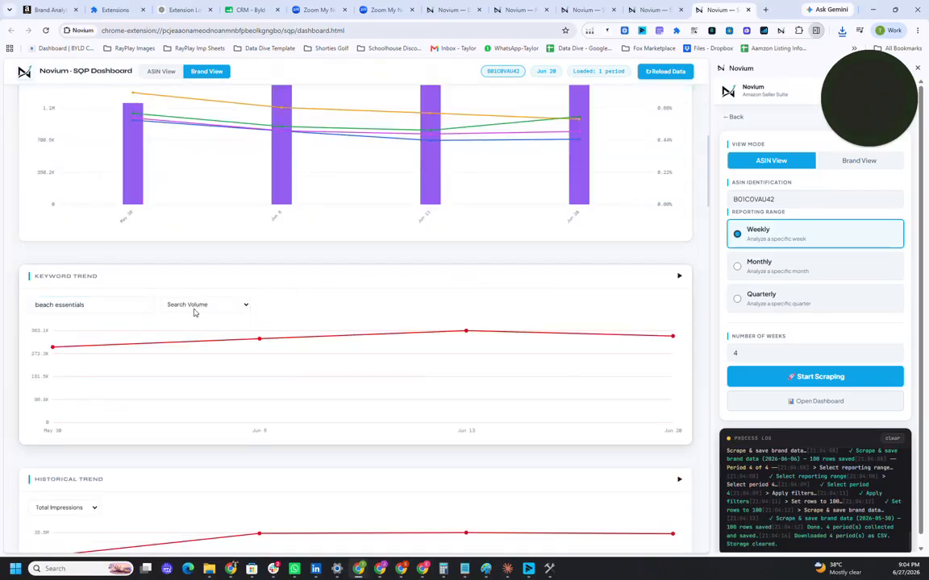
left_click(193, 310)
left_click(193, 340)
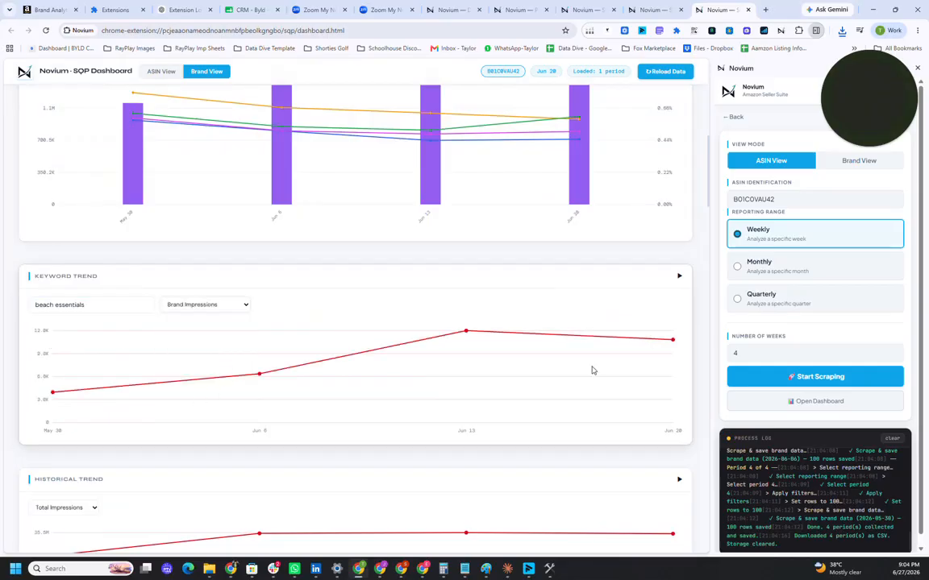
Step: Examine the ASIN section's period selector, product overview and overview metrics in the SQP Dashboard
scroll(442, 383, "down", 5)
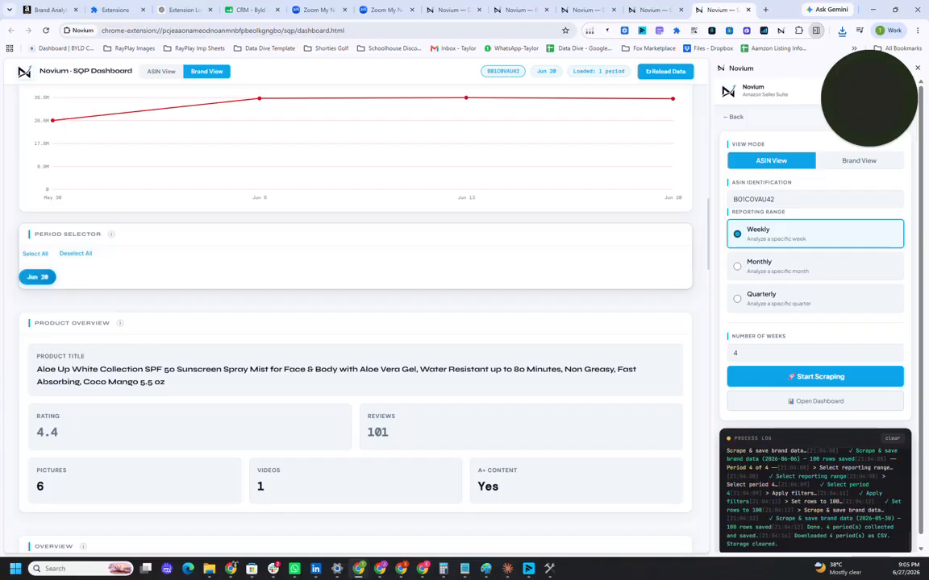
mouse_move(112, 238)
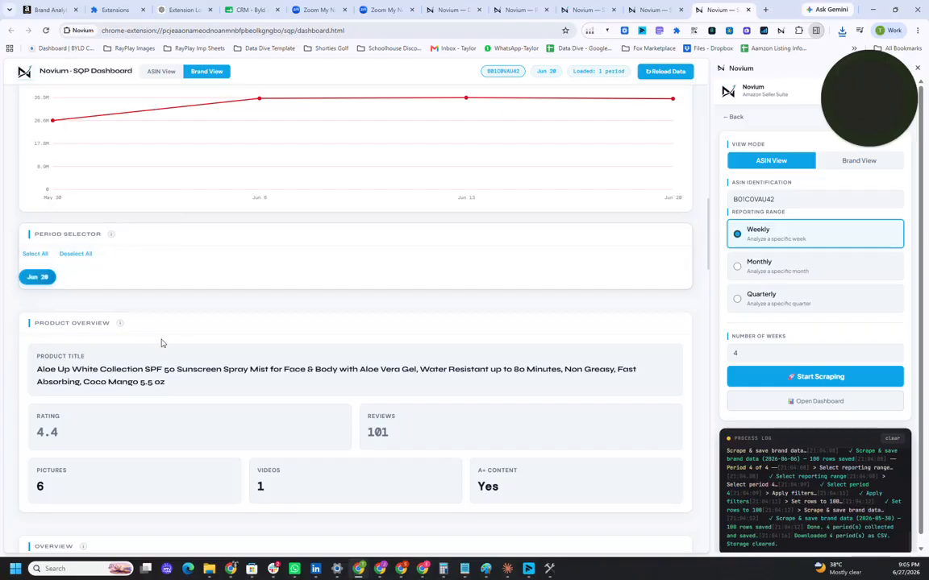
scroll(161, 345, "down", 1)
scroll(161, 347, "down", 3)
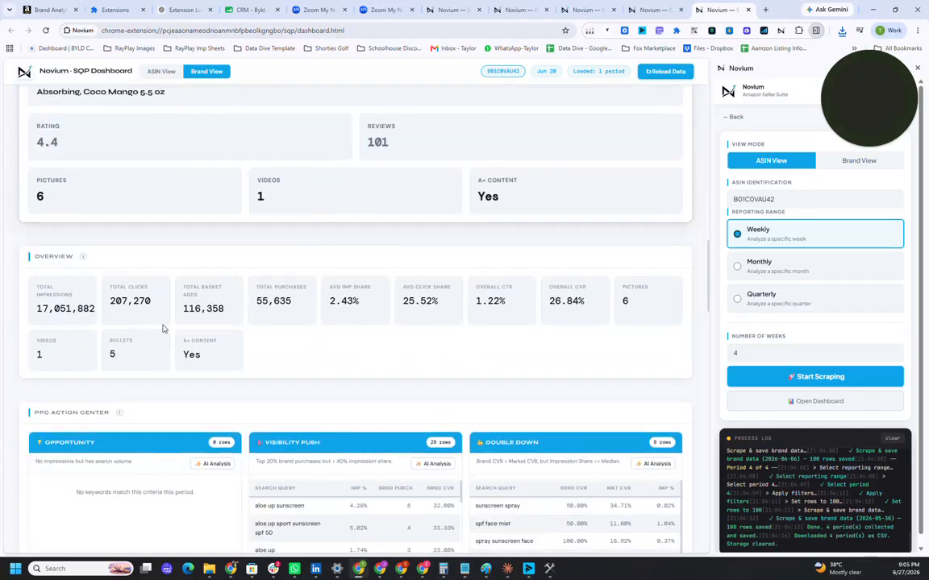
scroll(145, 190, "up", 1)
scroll(145, 190, "up", 3)
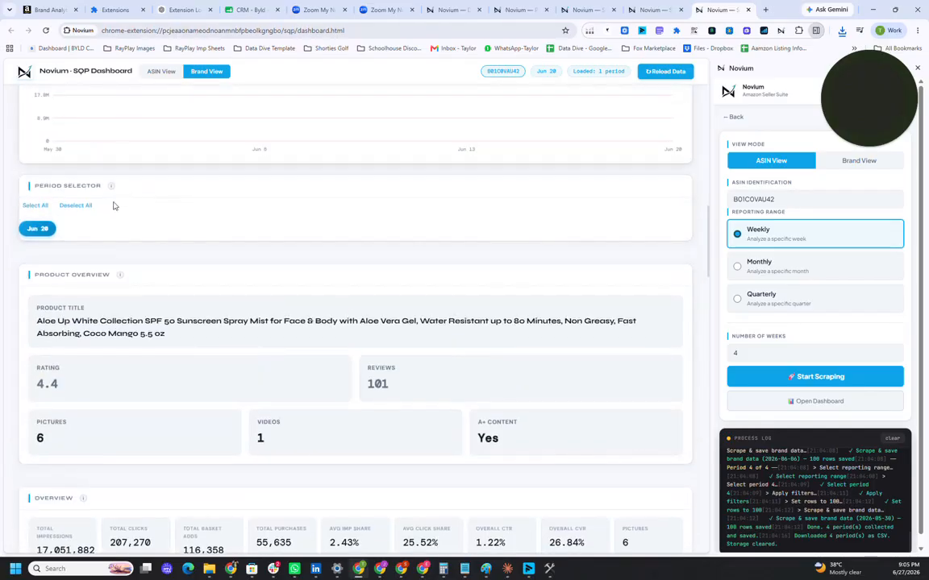
scroll(161, 241, "down", 1)
scroll(183, 261, "down", 1)
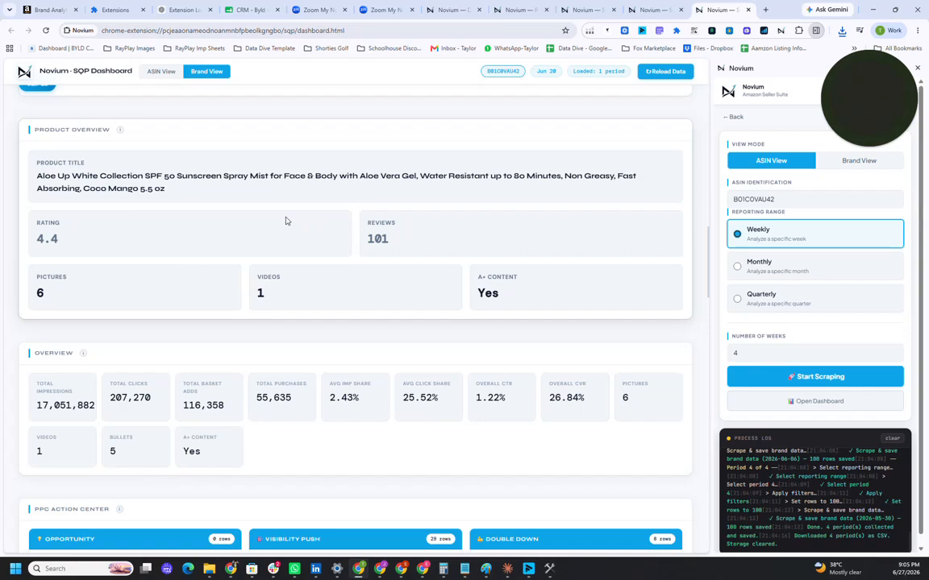
Step: Look through the PPC and Listing Improvement Action Centers, the Master Keyword Table's column options, the ASIN trend charts and the AI analysis sections
scroll(285, 220, "down", 5)
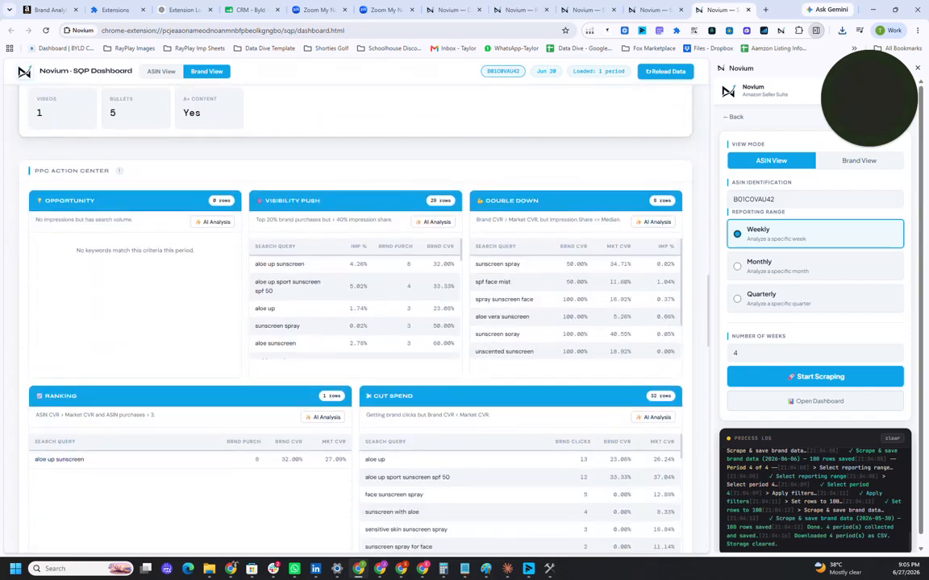
scroll(287, 282, "down", 2)
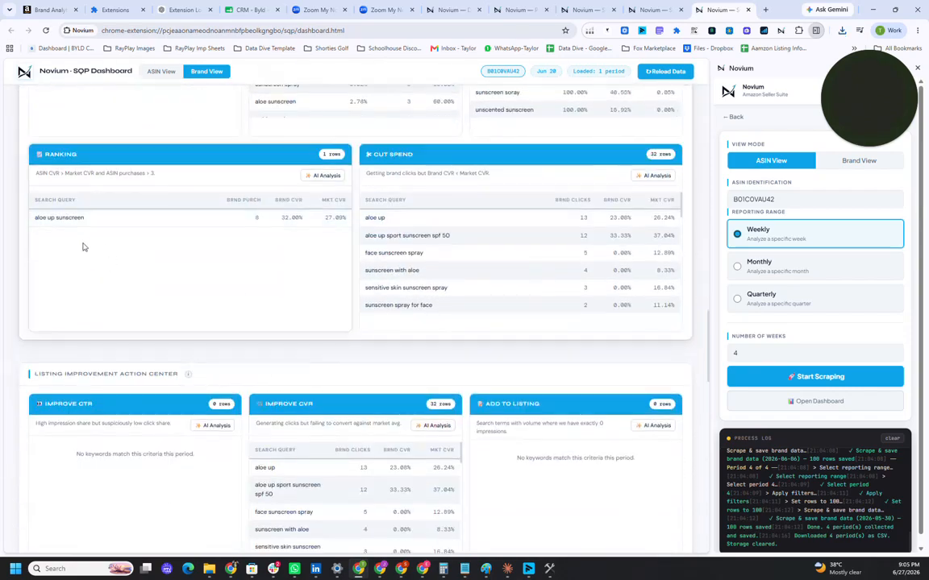
scroll(129, 258, "down", 2)
scroll(309, 294, "down", 1)
scroll(403, 339, "down", 5)
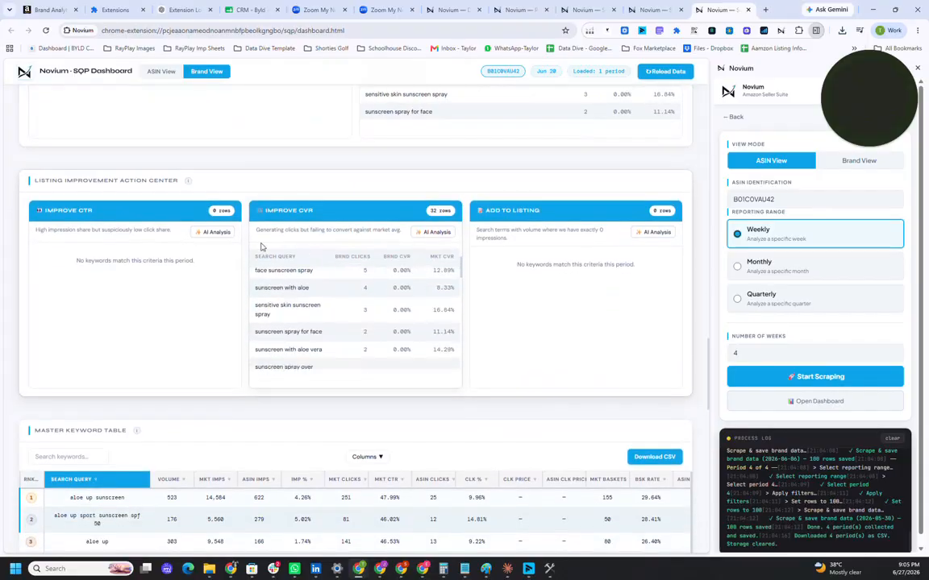
scroll(436, 363, "down", 3)
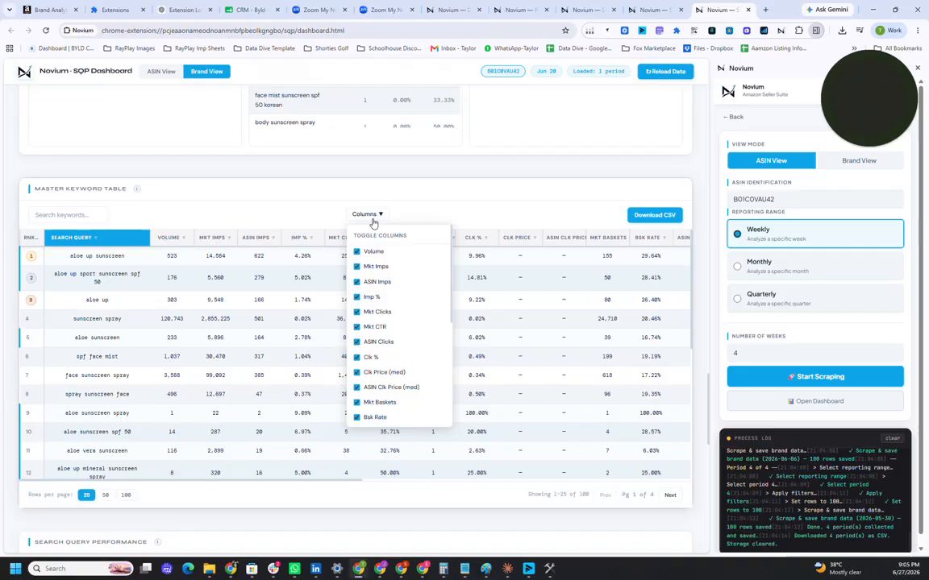
left_click(145, 214)
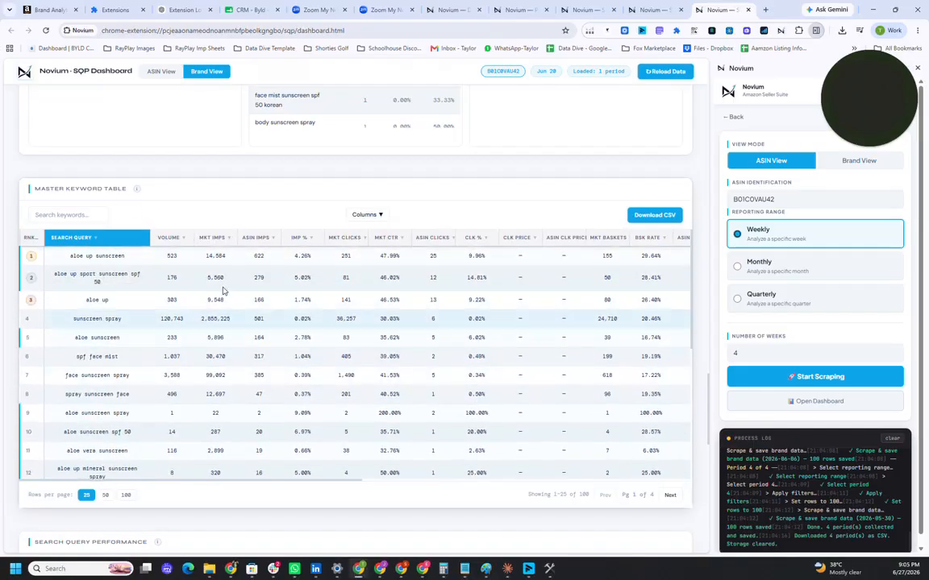
scroll(169, 274, "down", 3)
scroll(169, 275, "down", 5)
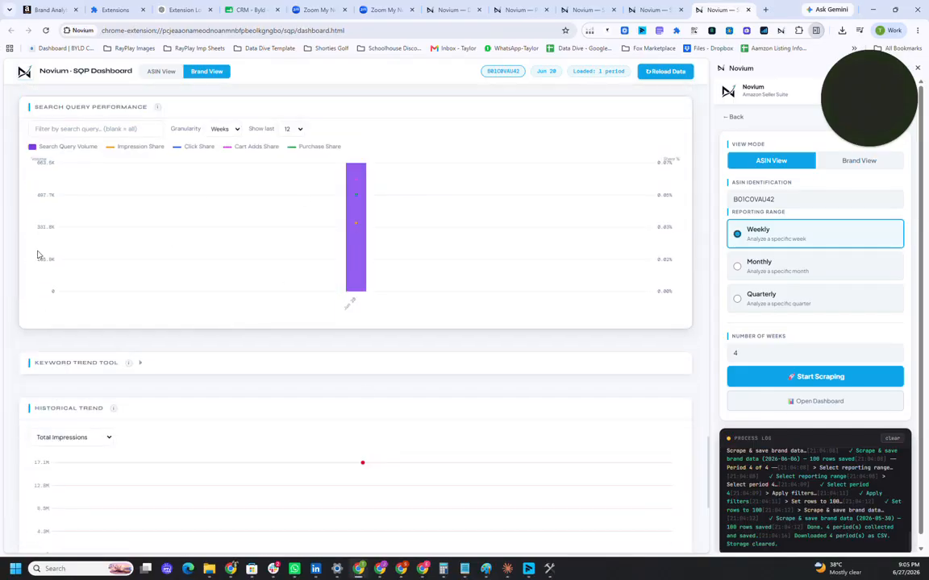
scroll(81, 346, "down", 2)
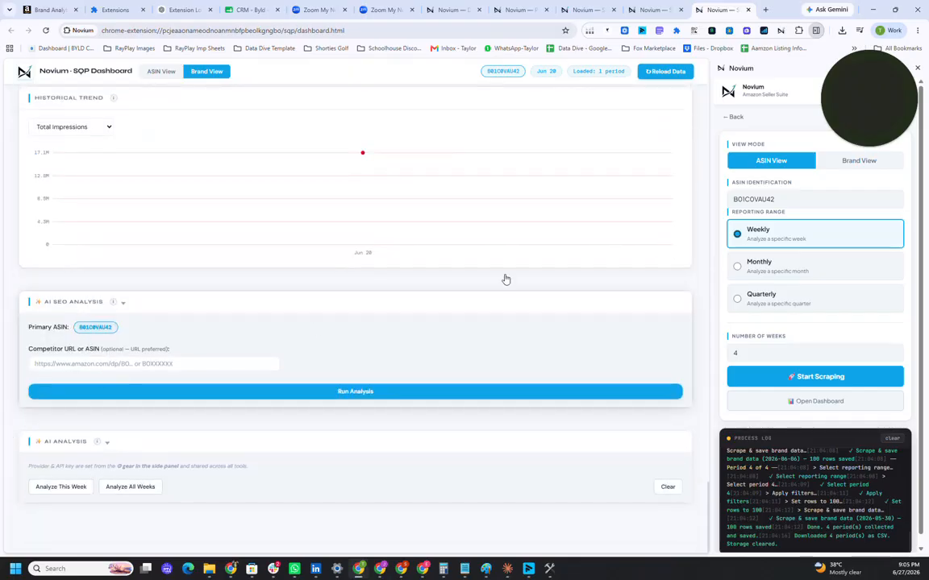
Step: Open the AI Settings with the default provider and API key fields
left_click_drag(843, 84, 837, 240)
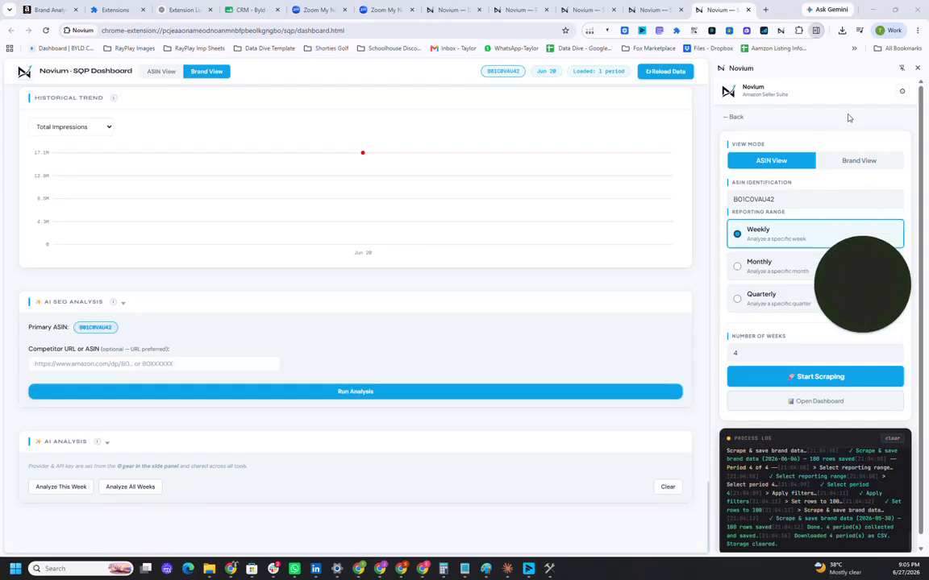
left_click(901, 91)
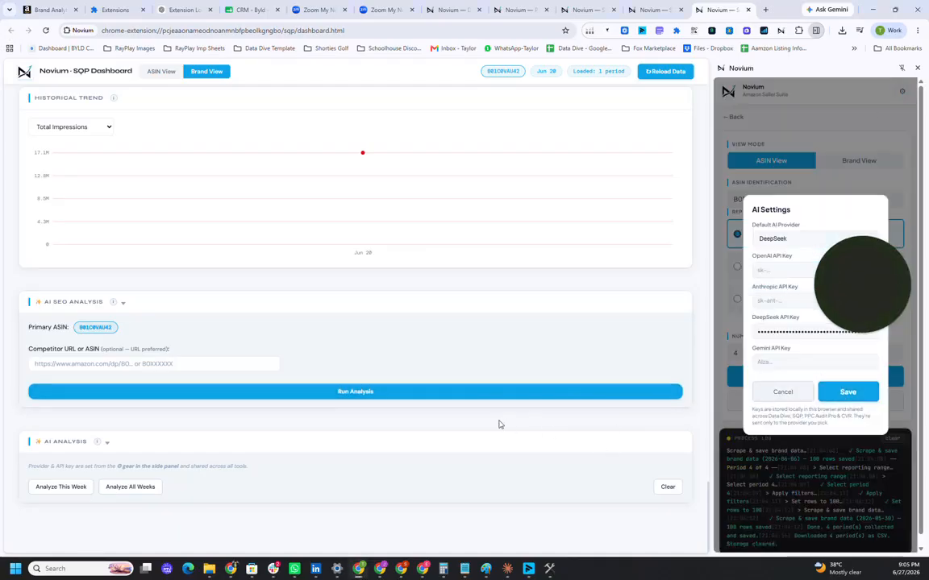
Step: Run the AI SEO Analysis of the primary ASIN against competitor ASIN B08G6SZ2LT
left_click(161, 363)
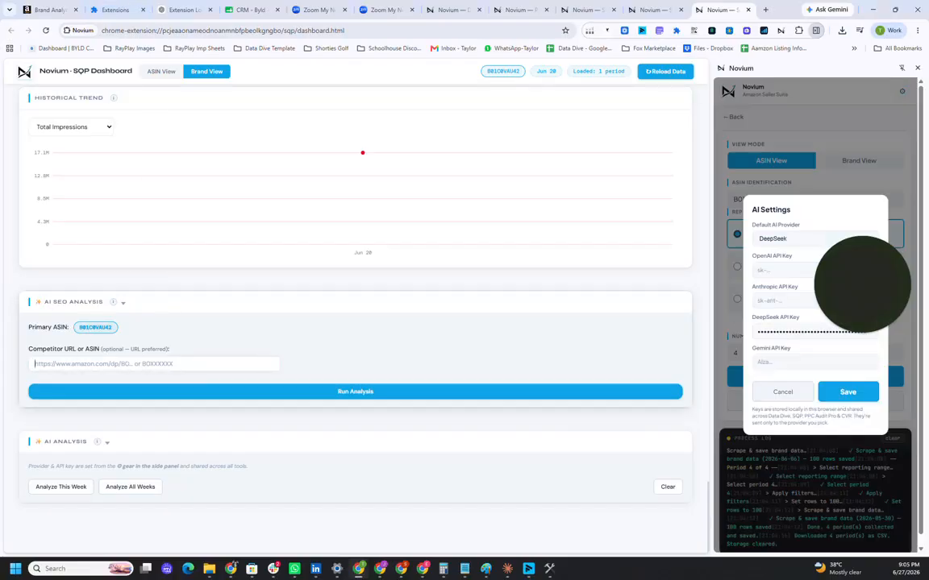
key("super+v")
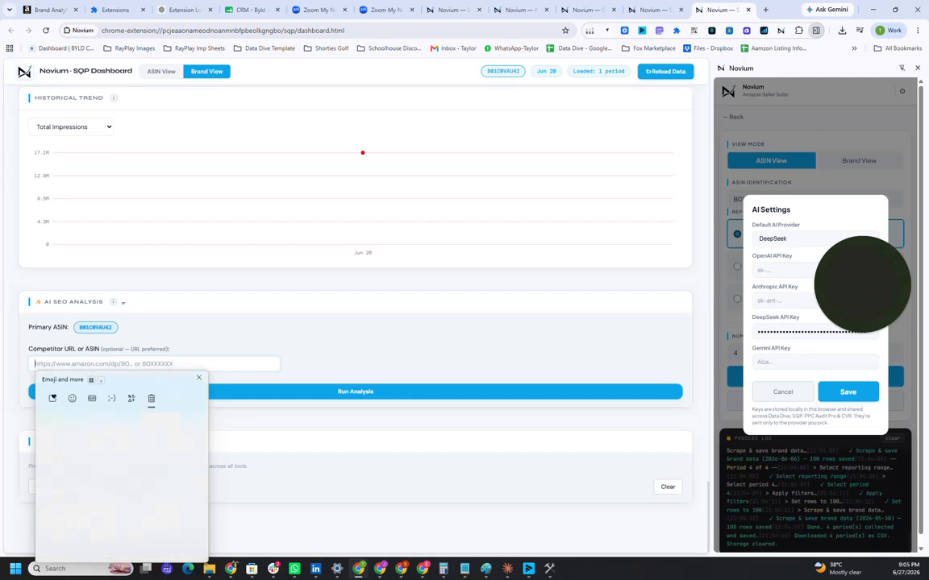
scroll(88, 496, "down", 10)
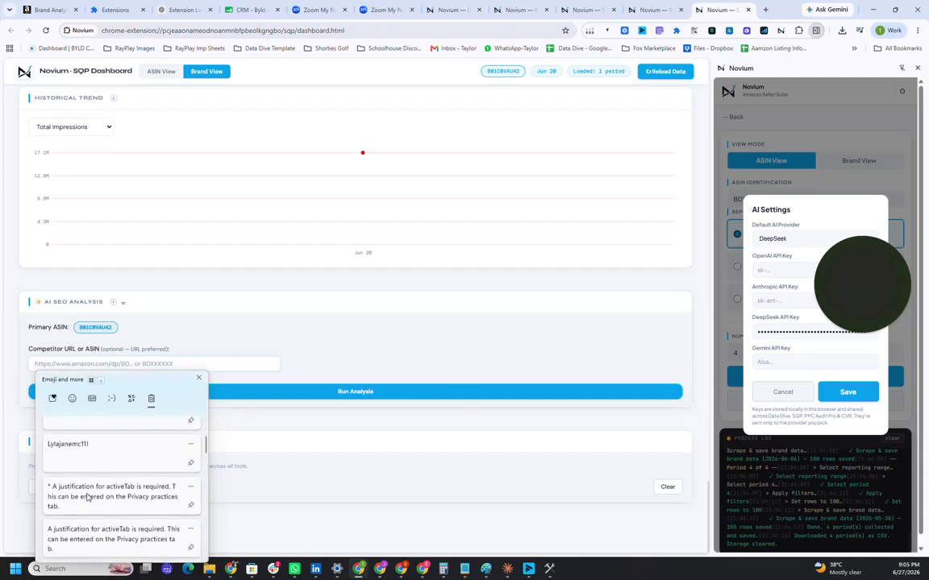
left_click(66, 449)
left_click(205, 393)
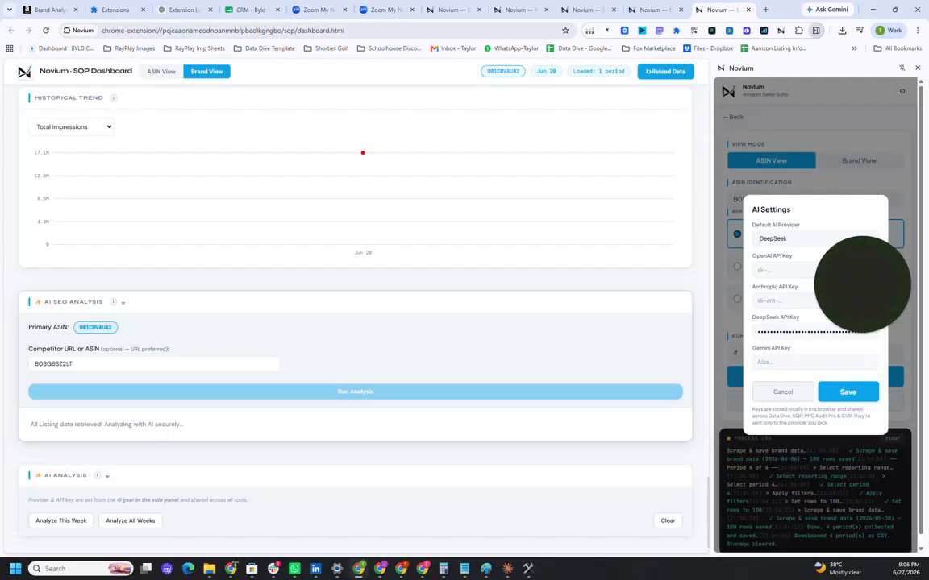
Step: Review the AI SEO Analysis results, comparing the two listings' previews, overall scores and listing metrics side by side
scroll(176, 426, "down", 1)
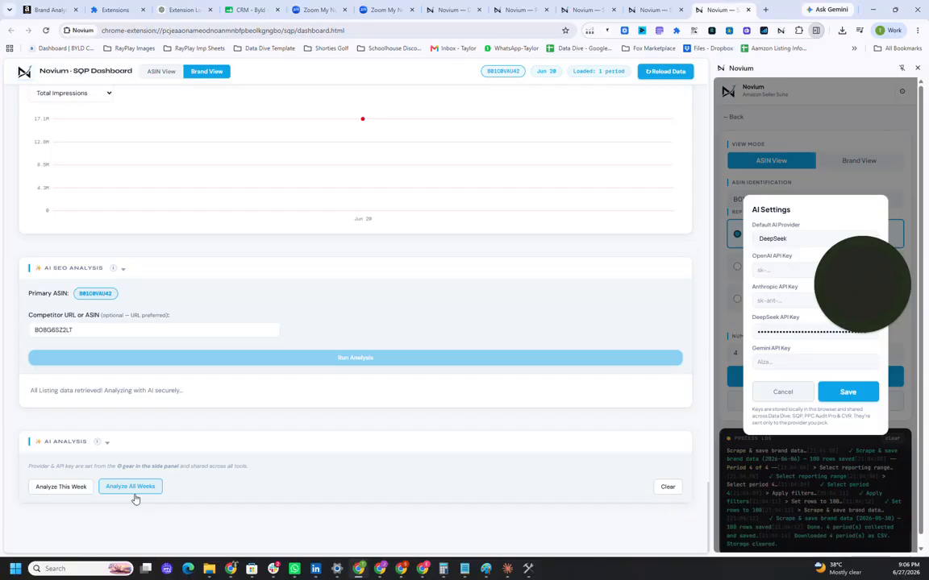
scroll(218, 371, "down", 2)
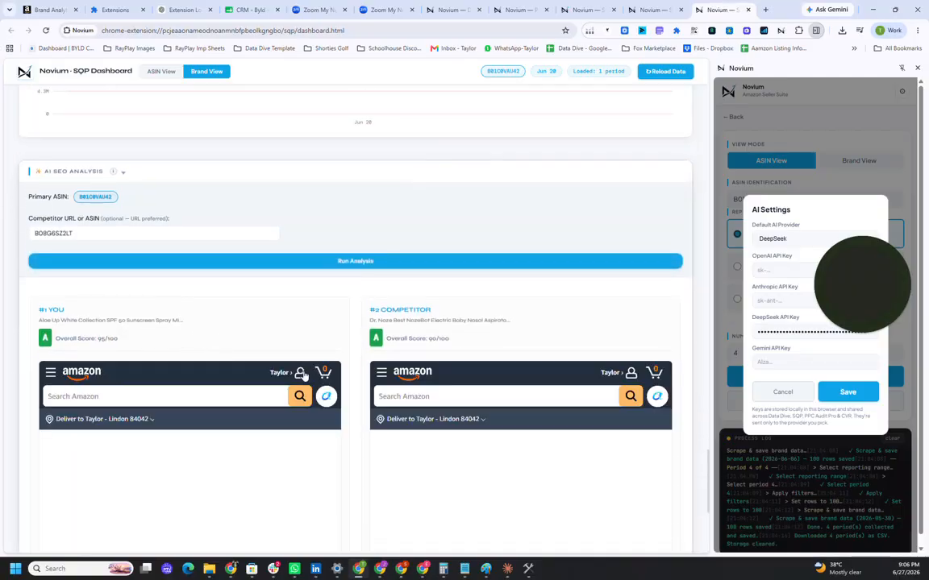
scroll(309, 367, "down", 3)
scroll(263, 400, "up", 2)
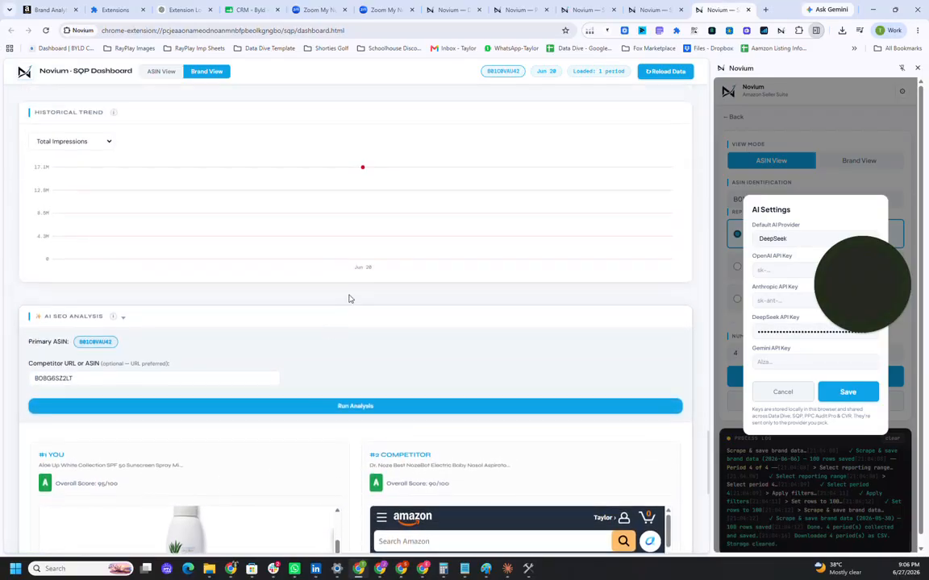
scroll(348, 299, "down", 5)
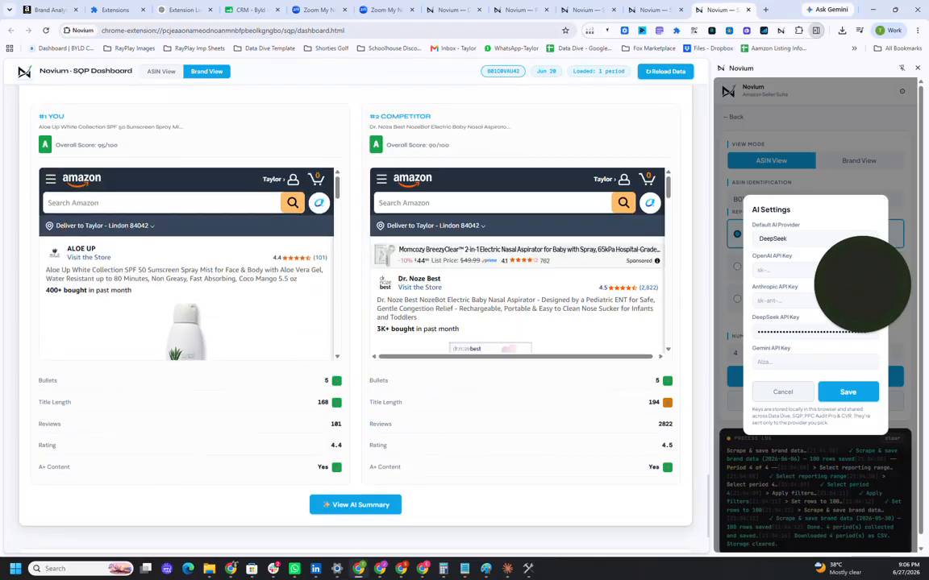
Step: View the AI summary, read its SEO suggestions through to the competitor score comparison, and close it
left_click(328, 506)
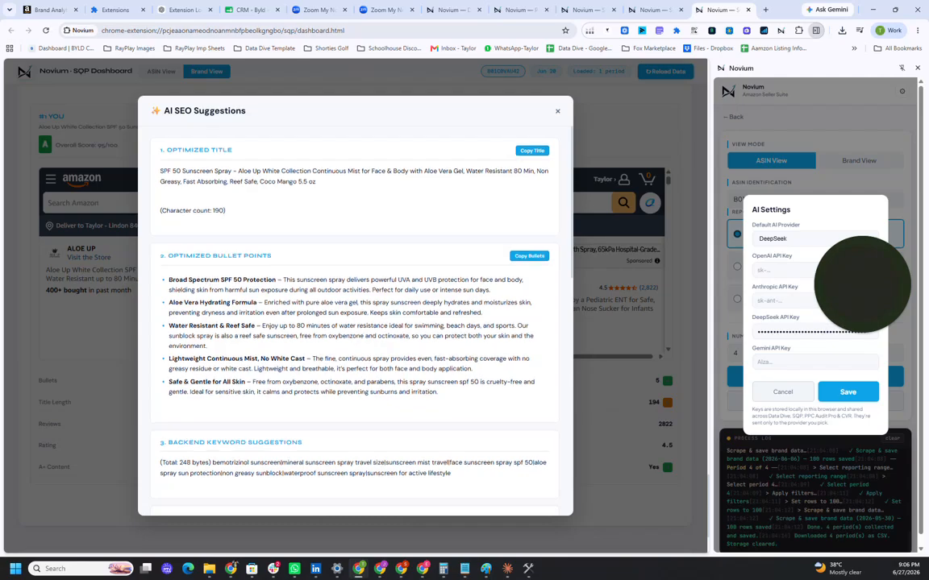
scroll(194, 298, "down", 1)
scroll(355, 306, "up", 1)
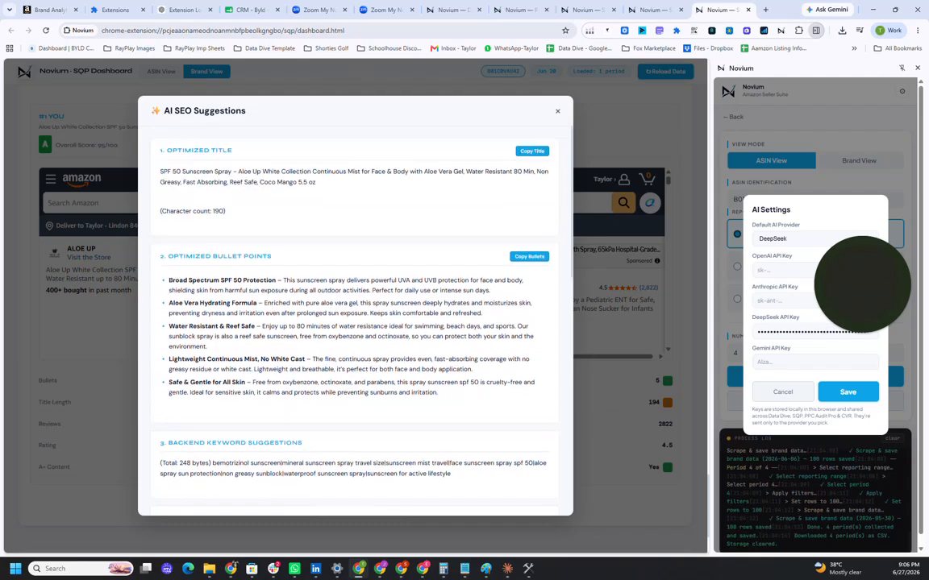
scroll(172, 380, "down", 15)
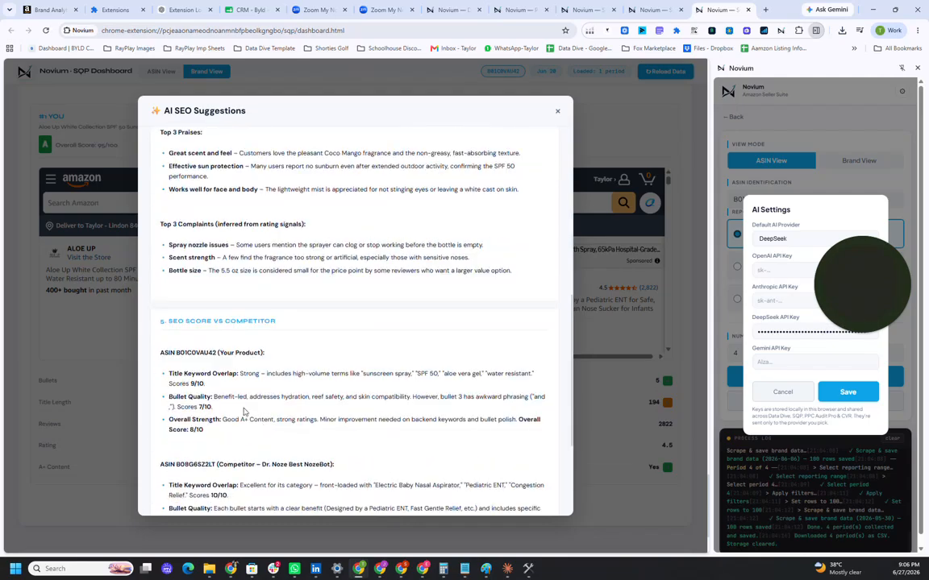
scroll(172, 380, "down", 4)
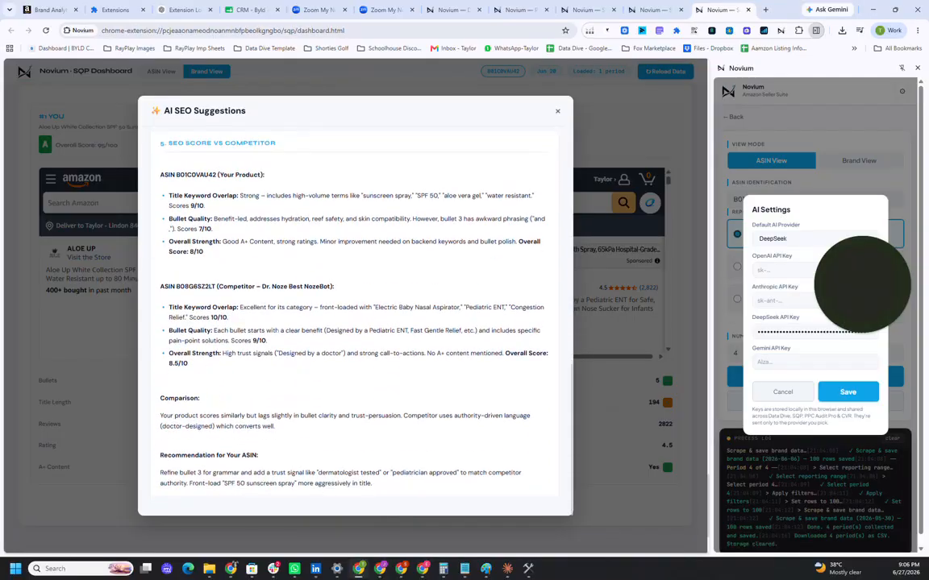
scroll(227, 342, "down", 3)
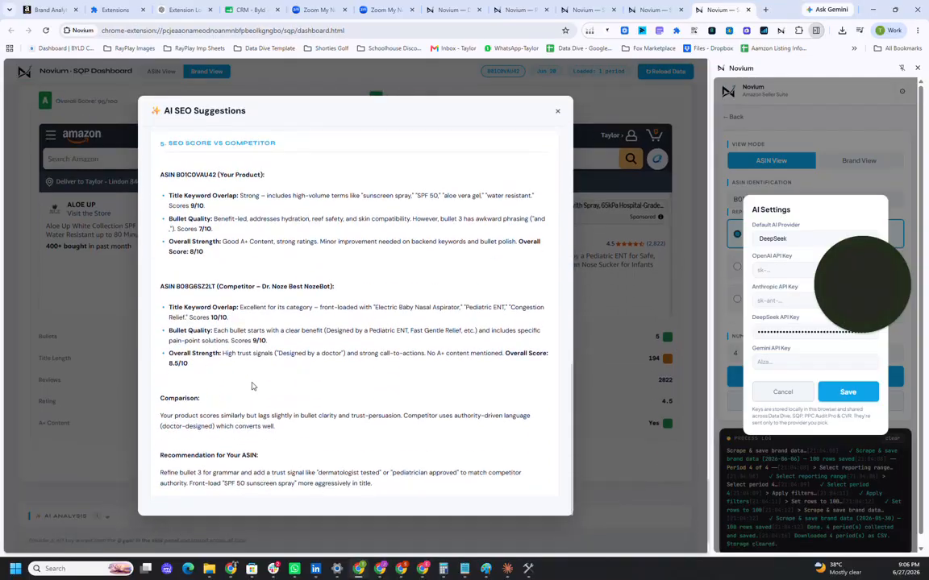
left_click(584, 330)
Step: Run the AI Analysis for all weeks and read its trend assessment and recommendations
left_click(117, 488)
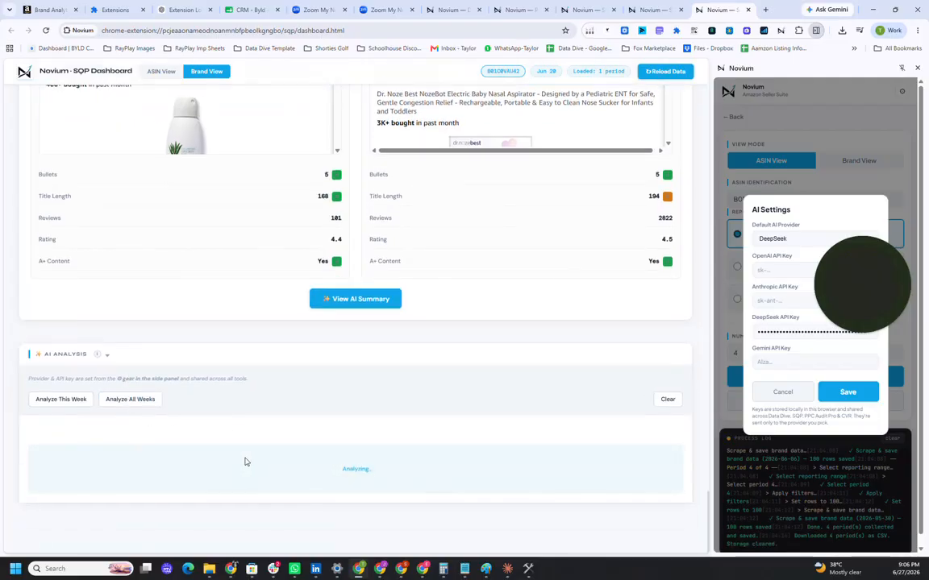
scroll(379, 225, "up", 4)
scroll(386, 197, "up", 6)
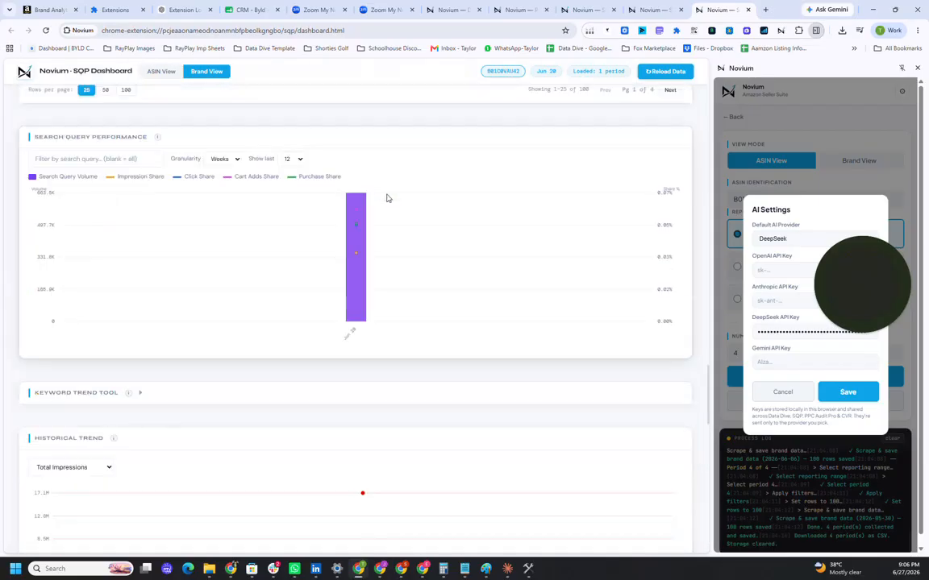
scroll(388, 249, "down", 12)
scroll(356, 382, "down", 2)
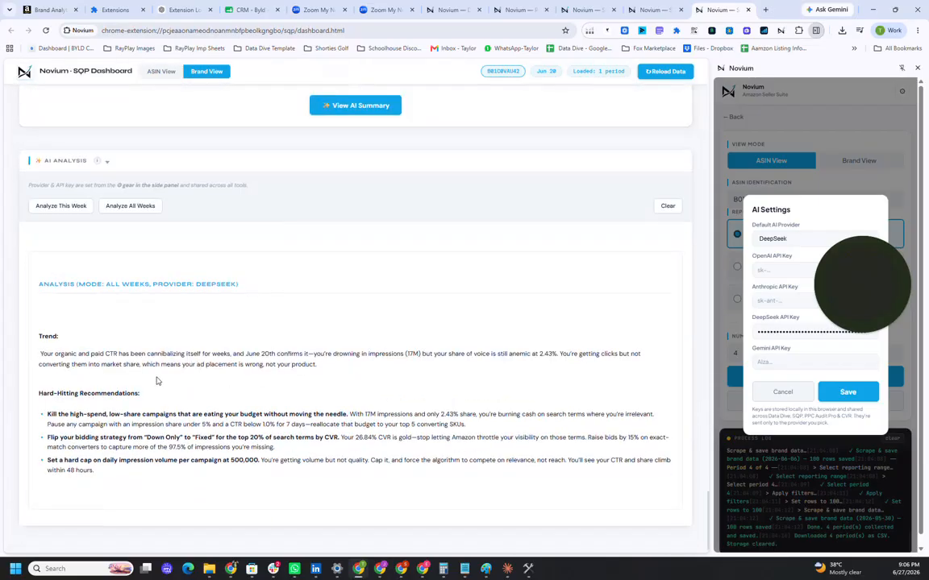
scroll(90, 336, "down", 1)
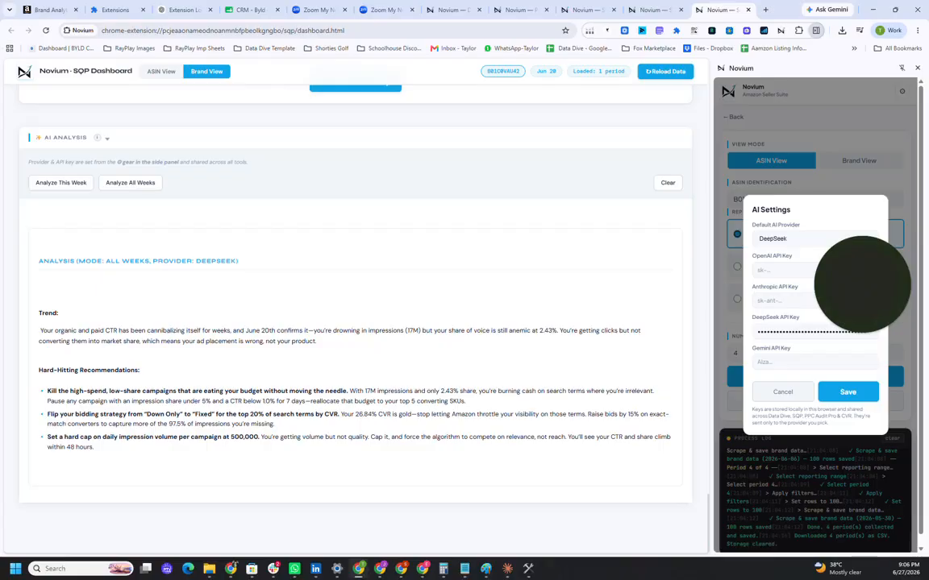
Step: Return to the brand period selector and multi-period table, and dismiss the AI Settings without saving
scroll(234, 403, "up", 20)
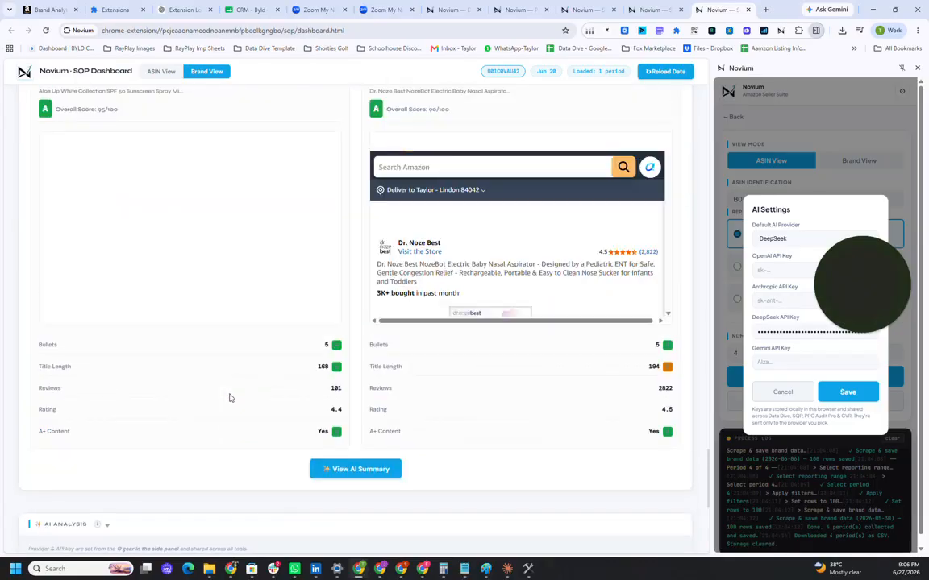
scroll(238, 416, "up", 15)
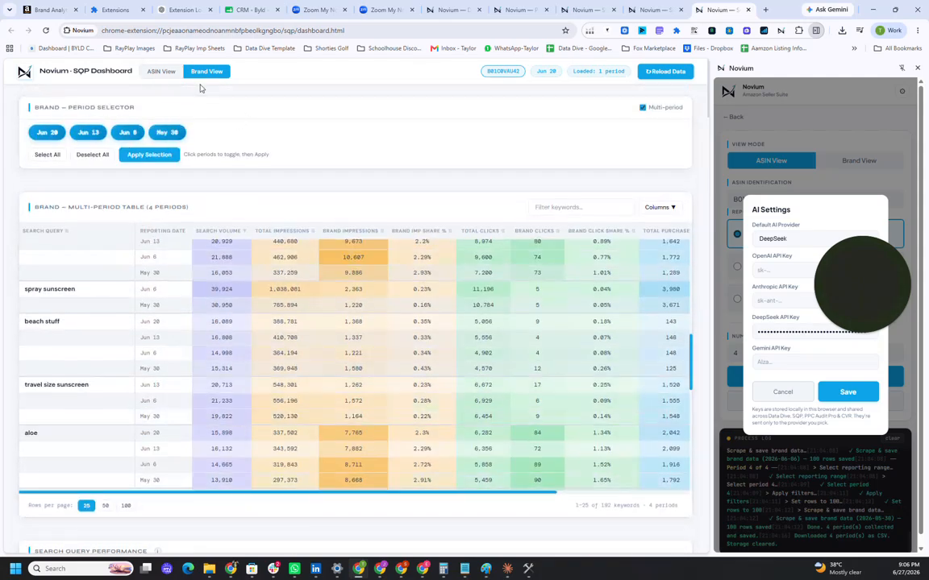
left_click(776, 395)
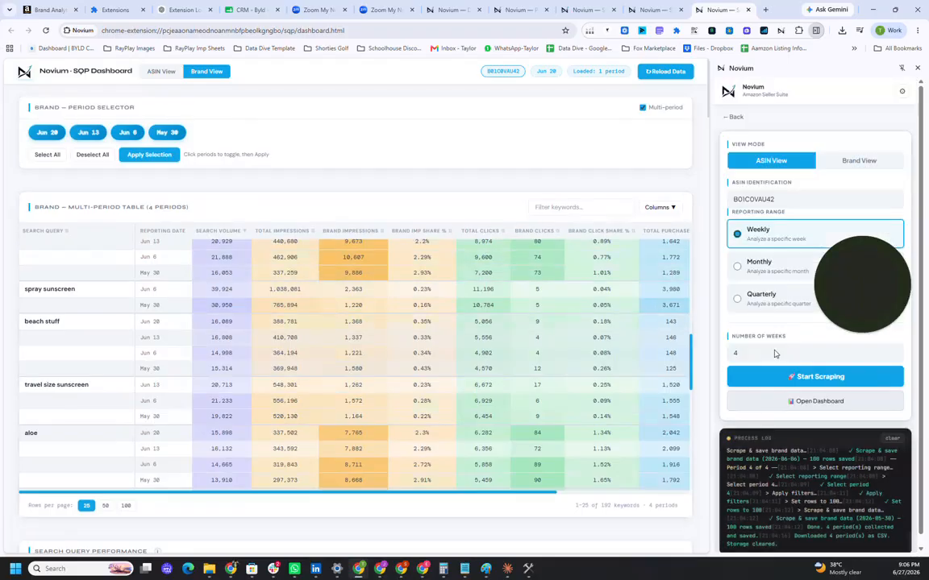